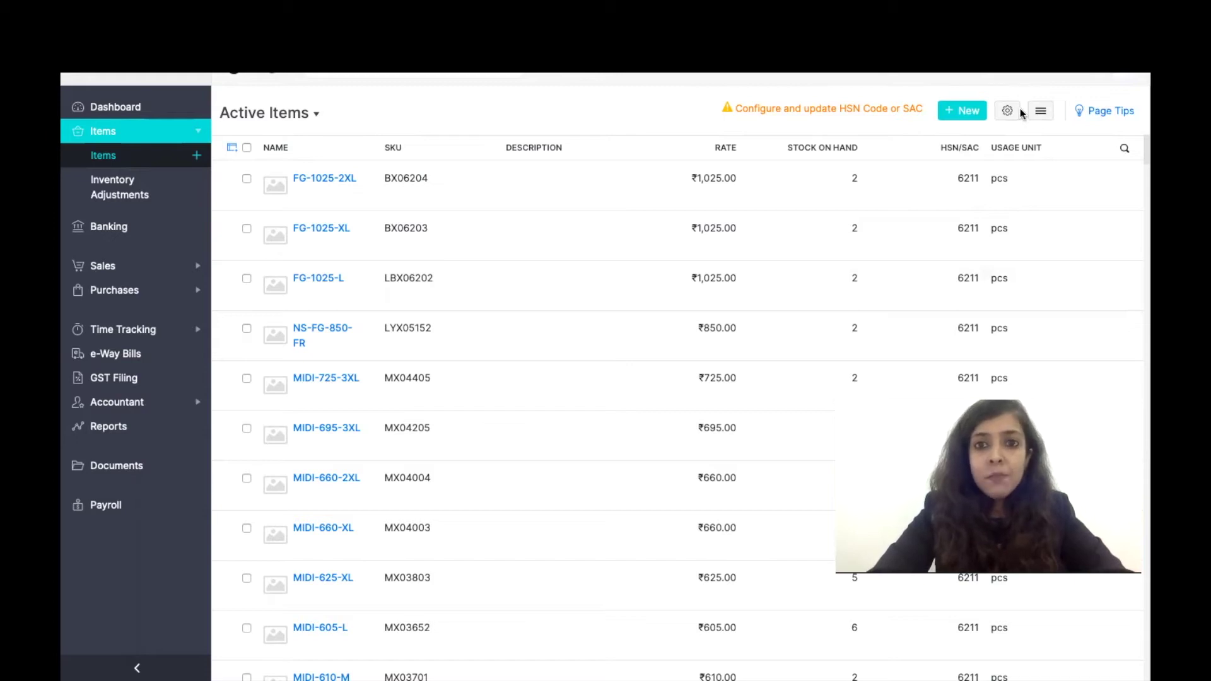
# Step: Start an items import in Zoho Books and download the sample import file
pyautogui.click(1041, 114)
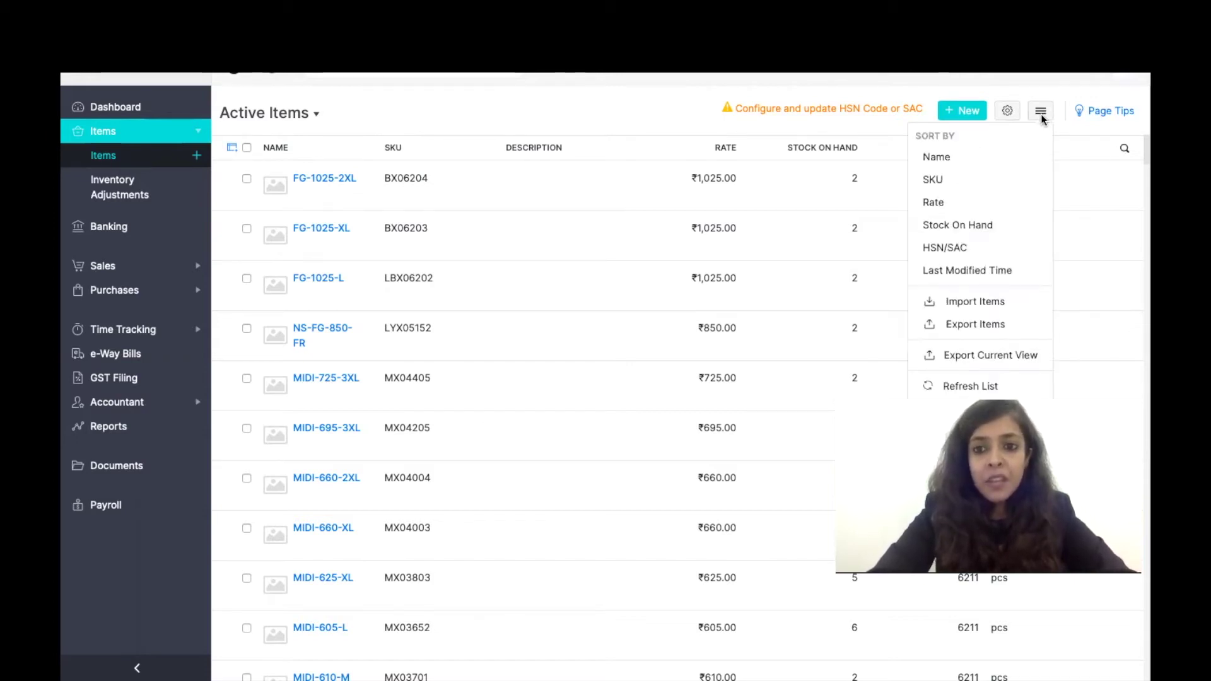
pyautogui.click(988, 307)
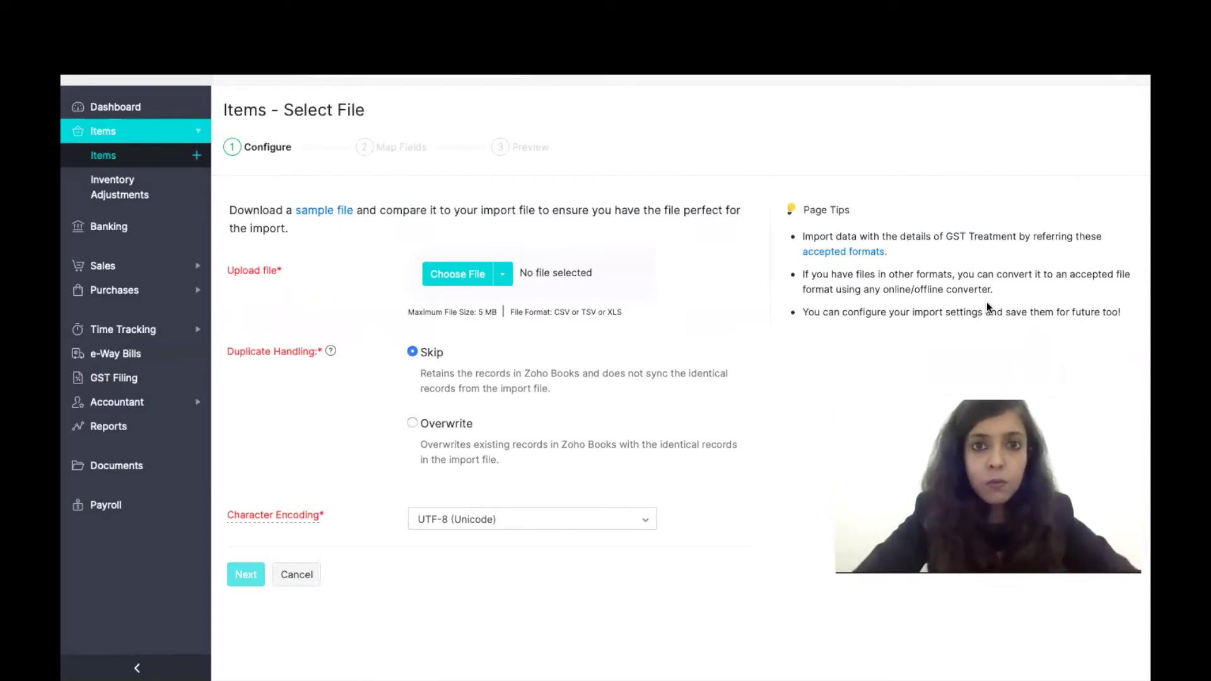
pyautogui.rightClick(334, 213)
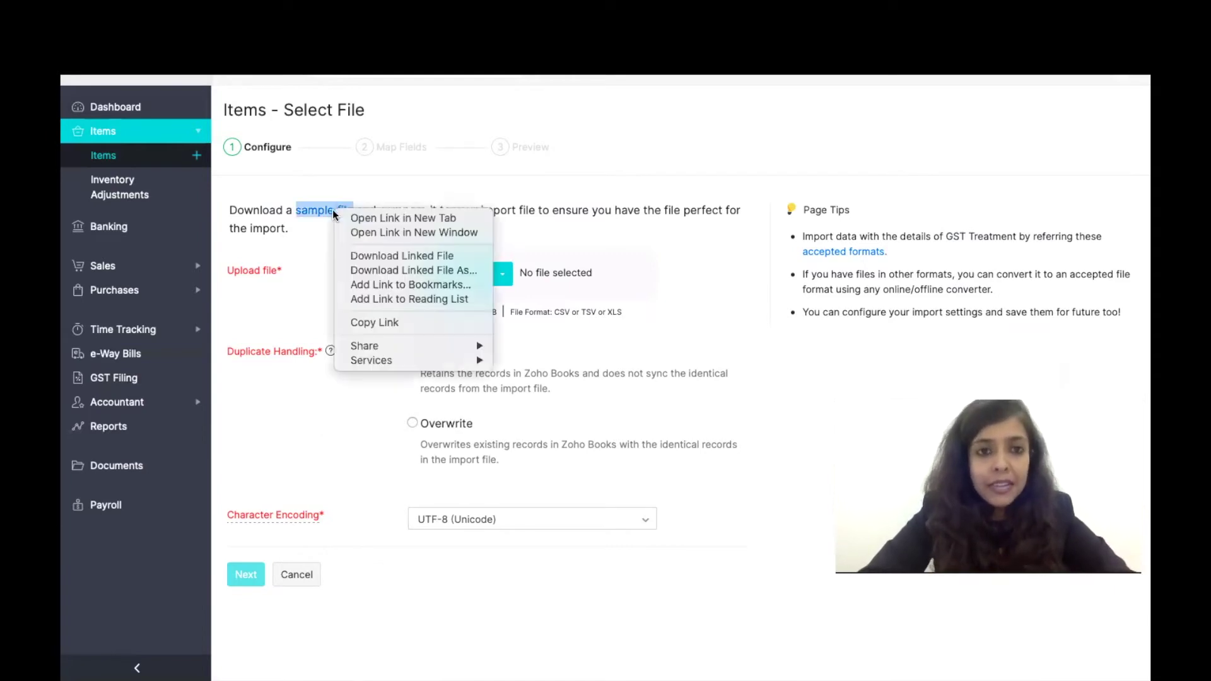
pyautogui.click(365, 256)
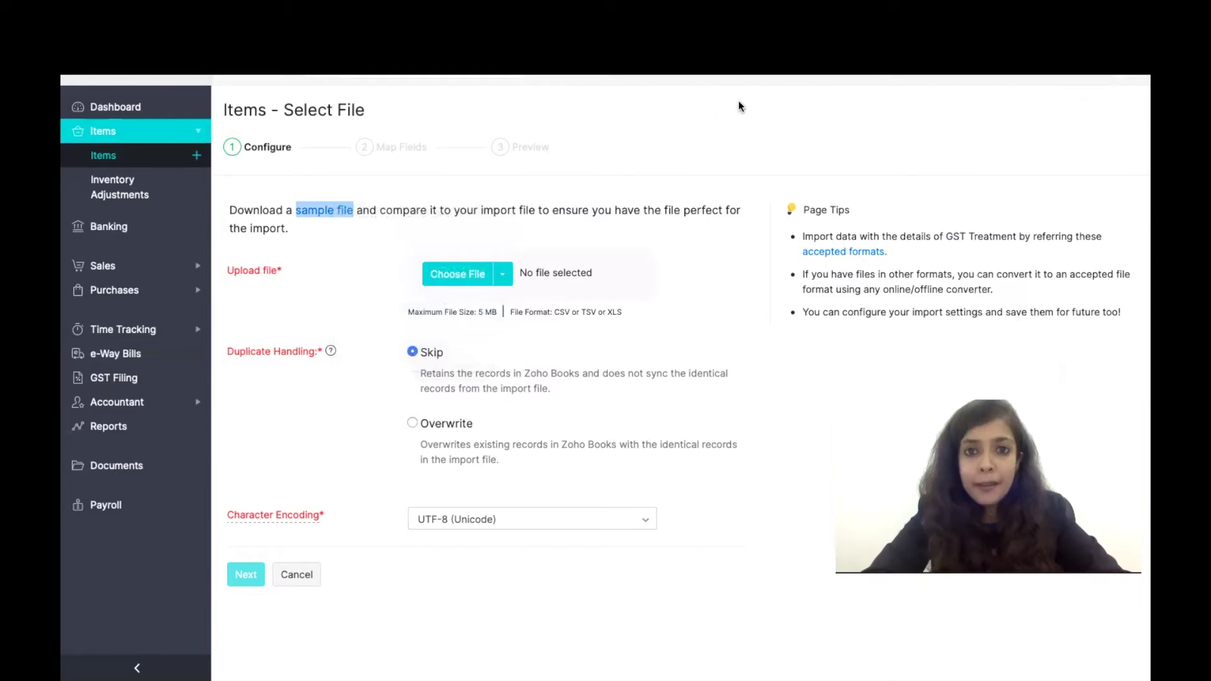
# Step: Open the downloaded sample_items2-2 file in Excel and switch to the filled-in sample_items2 workbook
pyautogui.click(1035, 81)
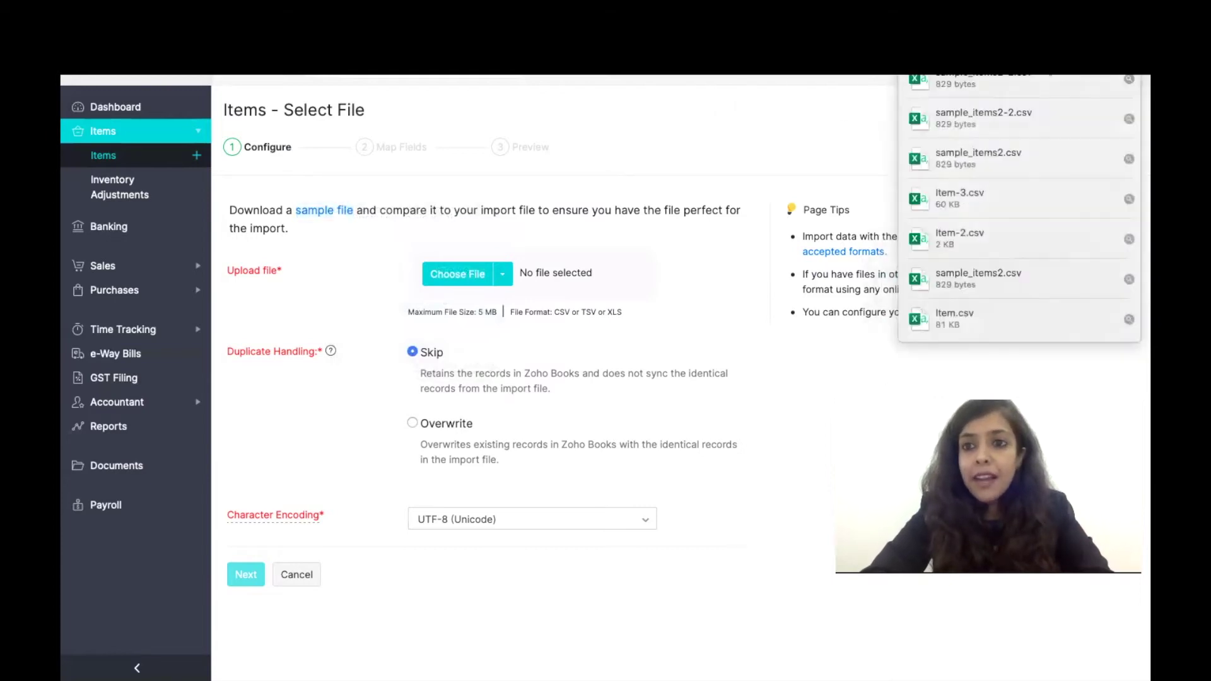
pyautogui.doubleClick(1047, 81)
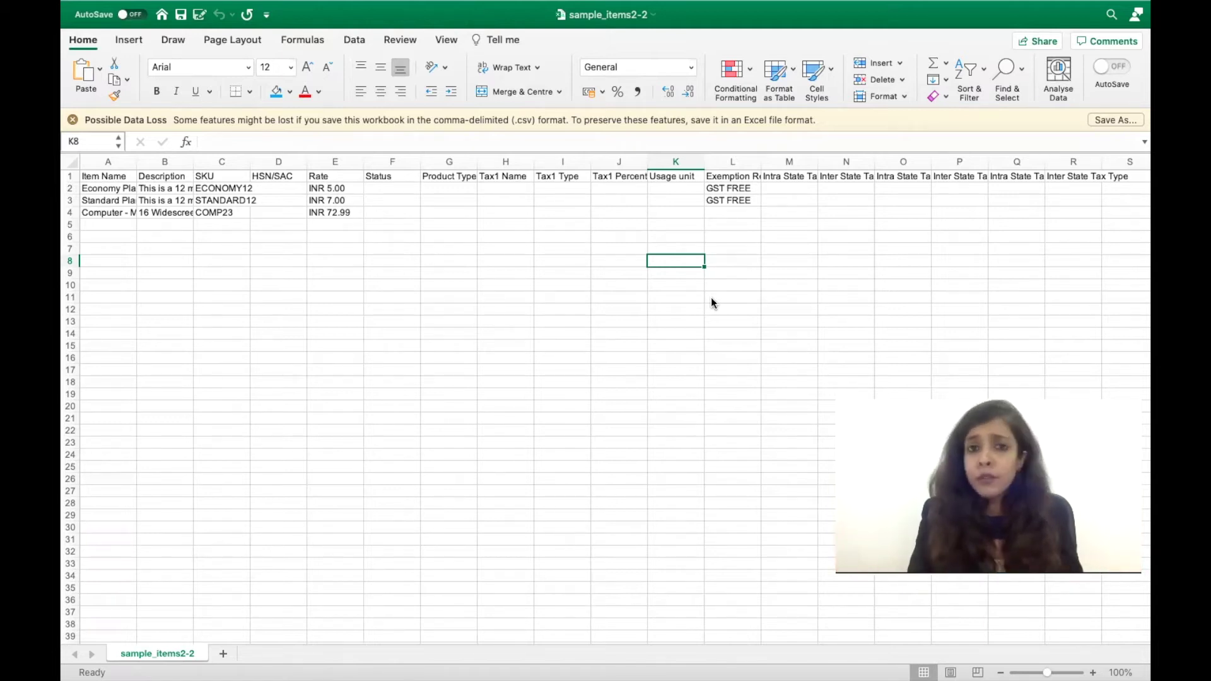
pyautogui.press('super+grave')
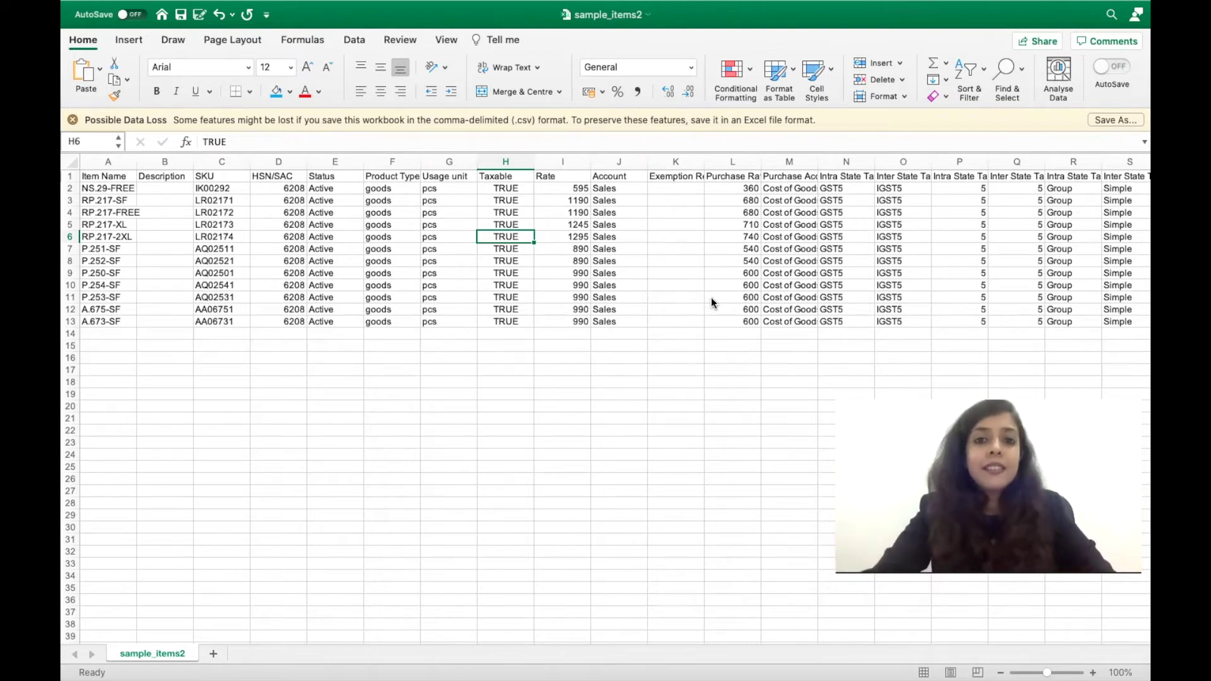
# Step: Enter "Readymade Garments" as the description of item NS.29-FREE, and clear it again
pyautogui.hotkey('ctrl', 'Home')
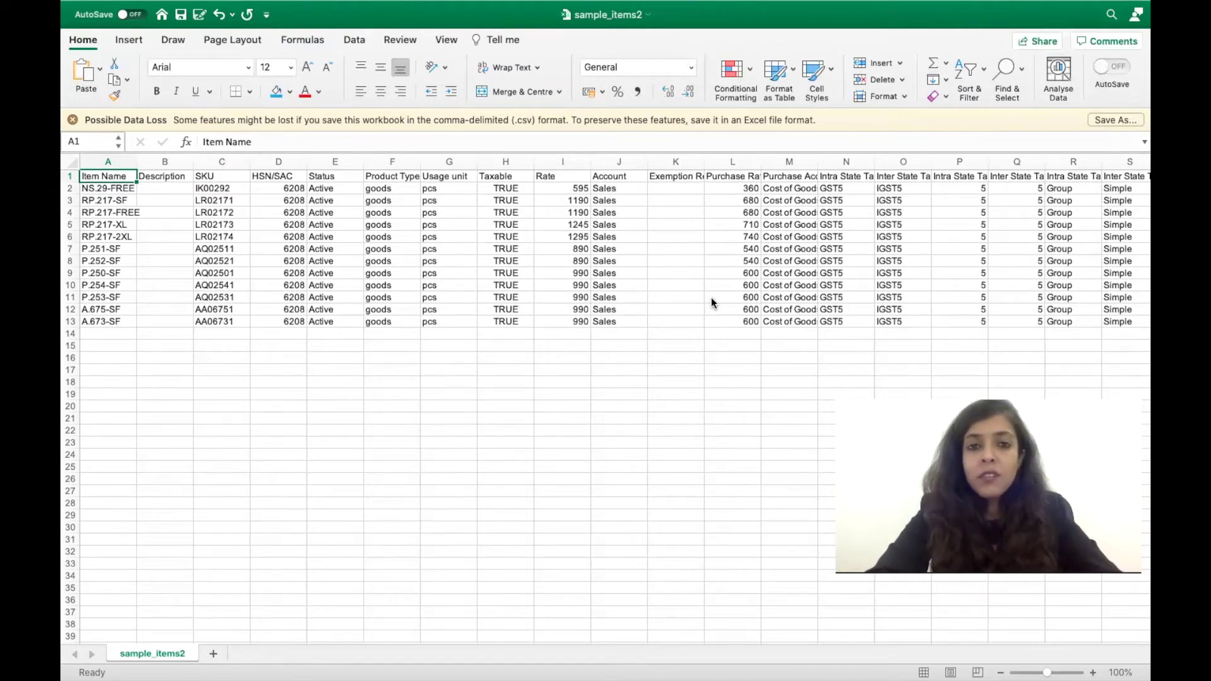
pyautogui.press('Down')
pyautogui.press('Right')
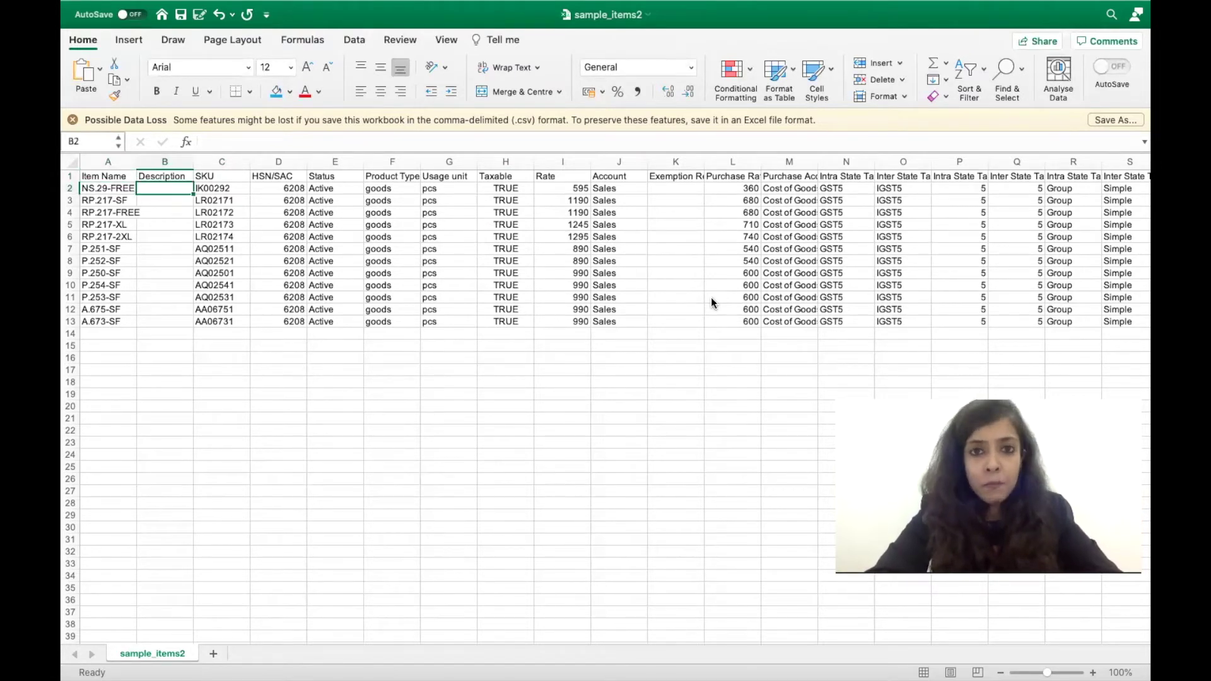
pyautogui.press('Right')
pyautogui.press('Left')
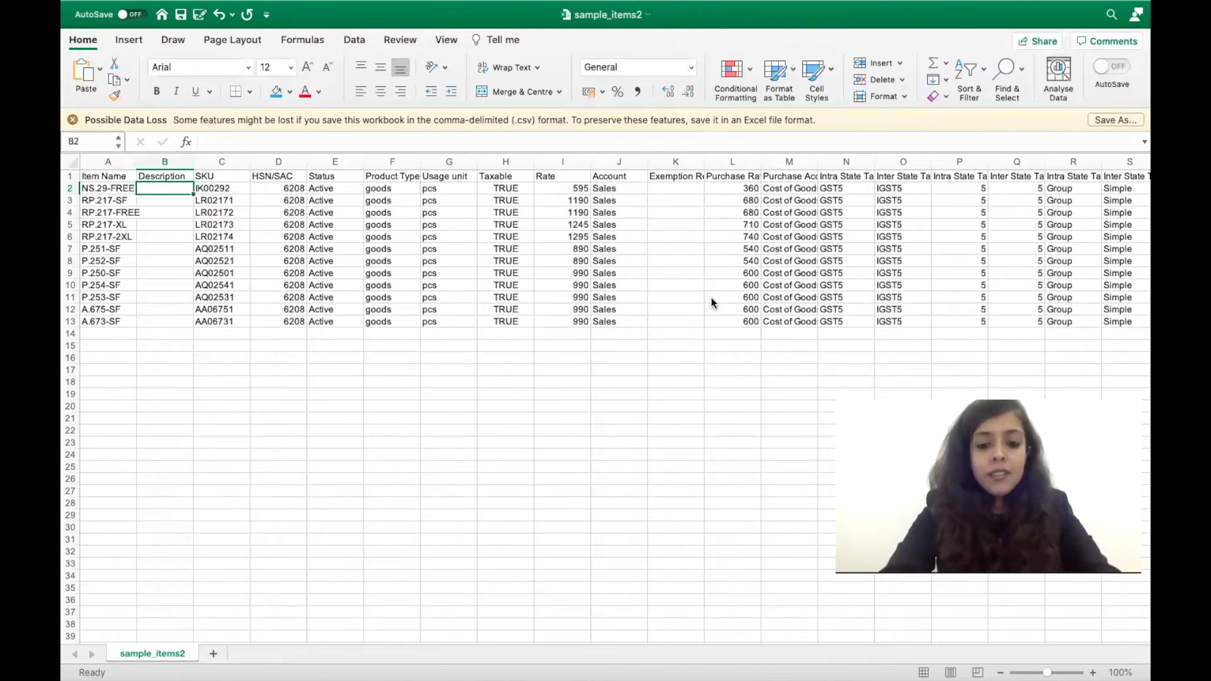
pyautogui.write('Rea')
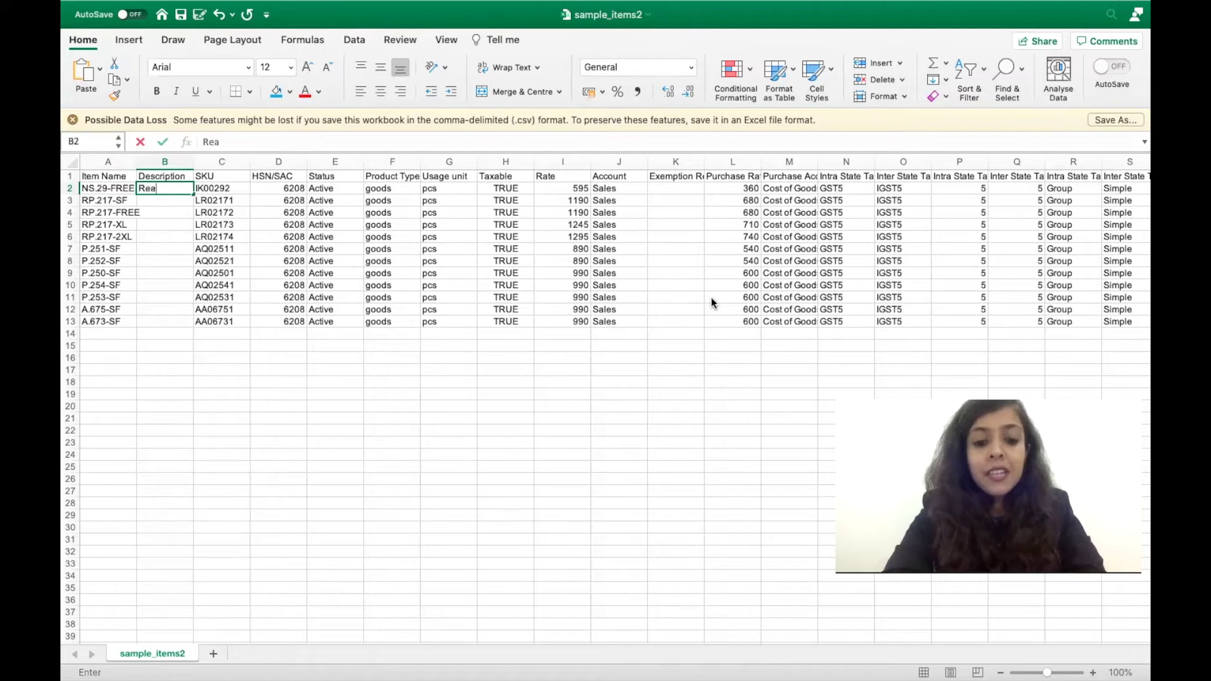
pyautogui.write('dymade Garments')
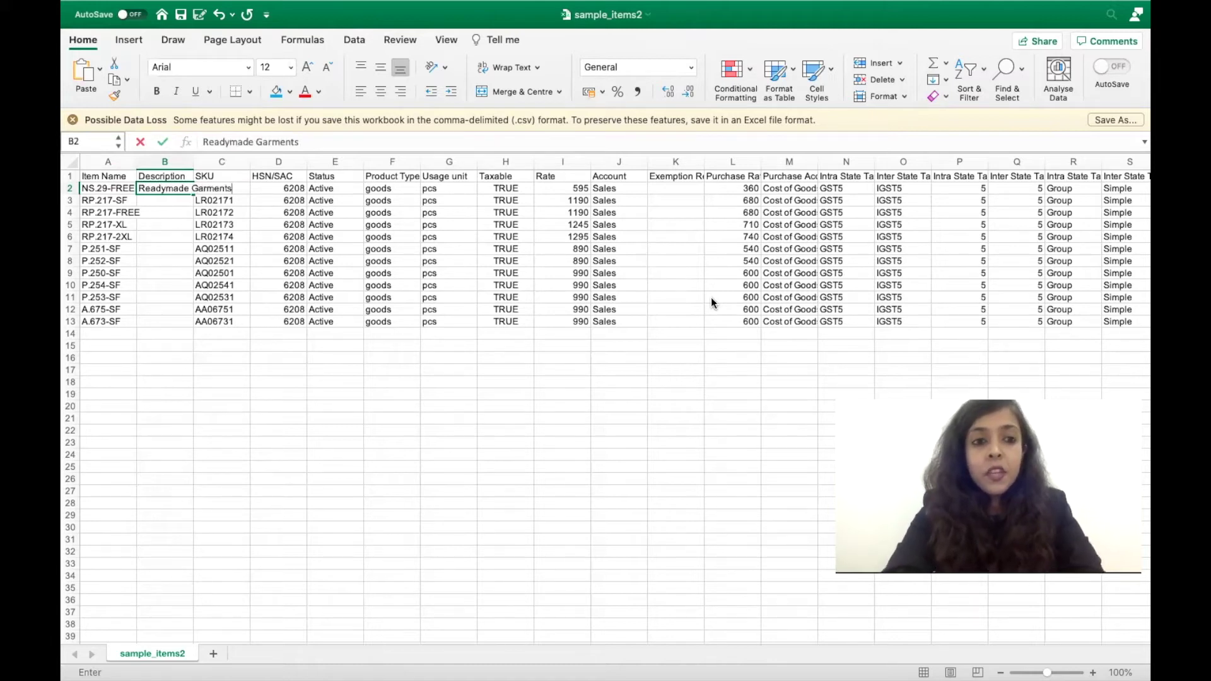
pyautogui.press('Right')
pyautogui.press('Left')
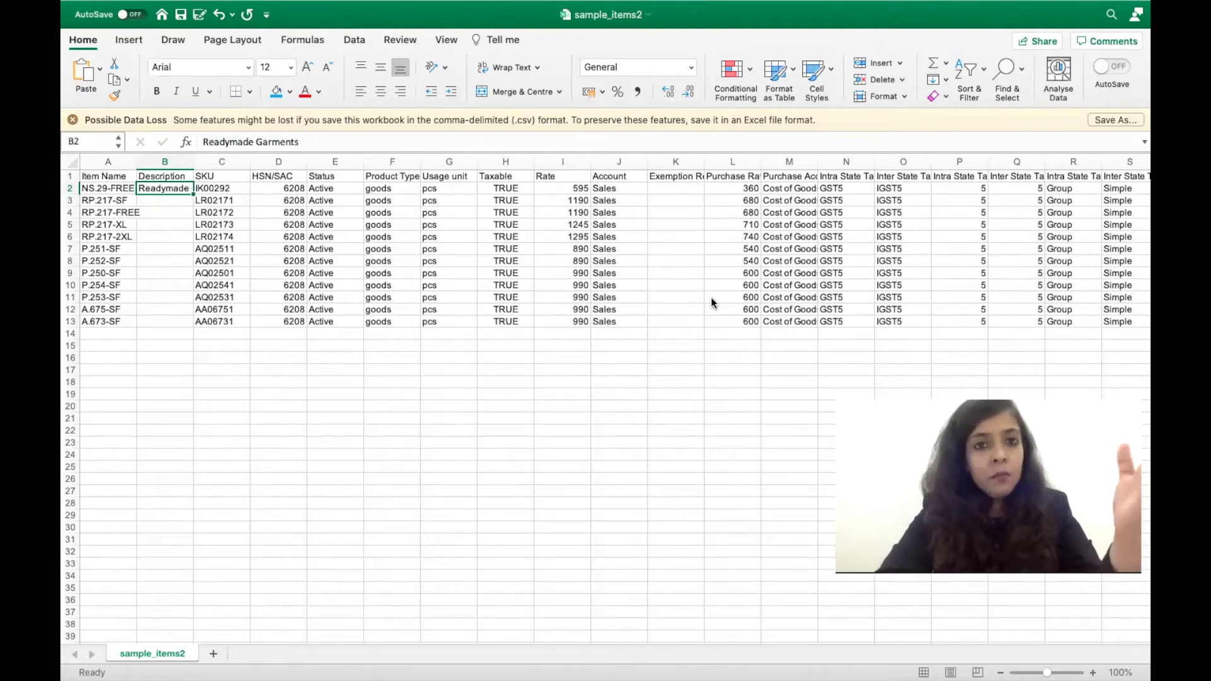
pyautogui.press('Delete')
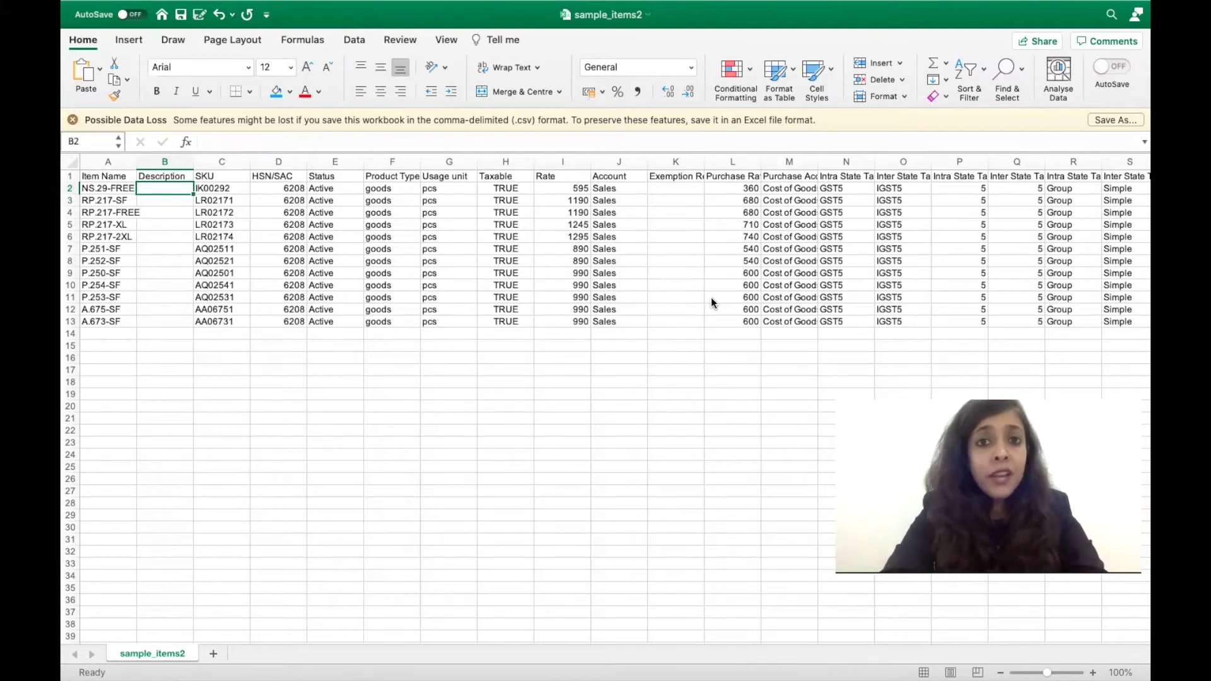
# Step: Enter "Footwear" and "Night suits" as the descriptions of the first two items
pyautogui.write('Footwe')
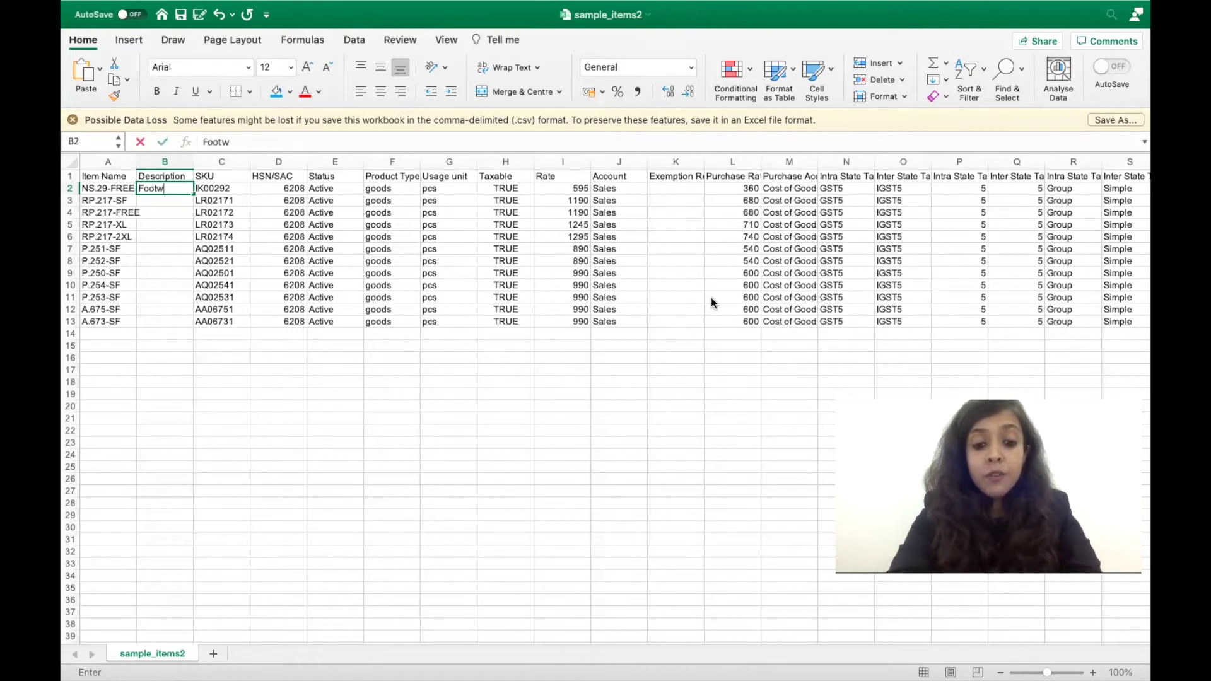
pyautogui.write('ar')
pyautogui.press('Return')
pyautogui.write('Night suits')
pyautogui.press('Return')
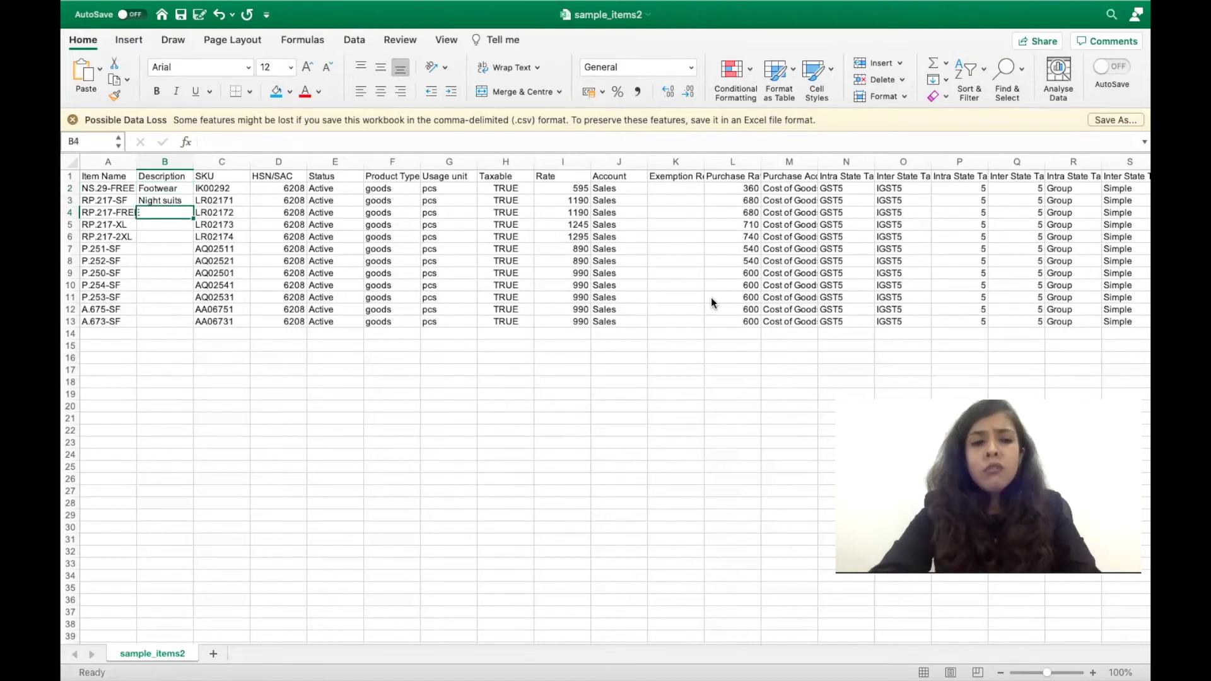
# Step: Clear the descriptions of items NS.29-FREE and RP.217-SF
pyautogui.press('Down')
pyautogui.press('Up')
pyautogui.press('Up')
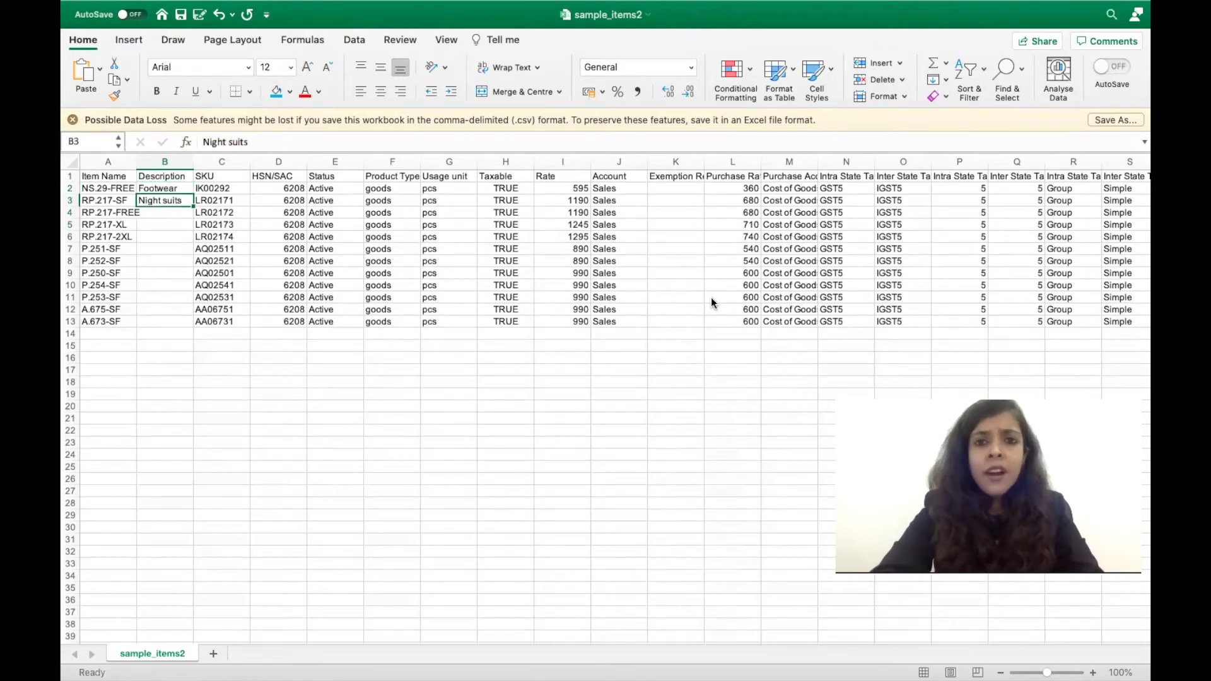
pyautogui.hotkey('shift', 'Up')
pyautogui.press('Delete')
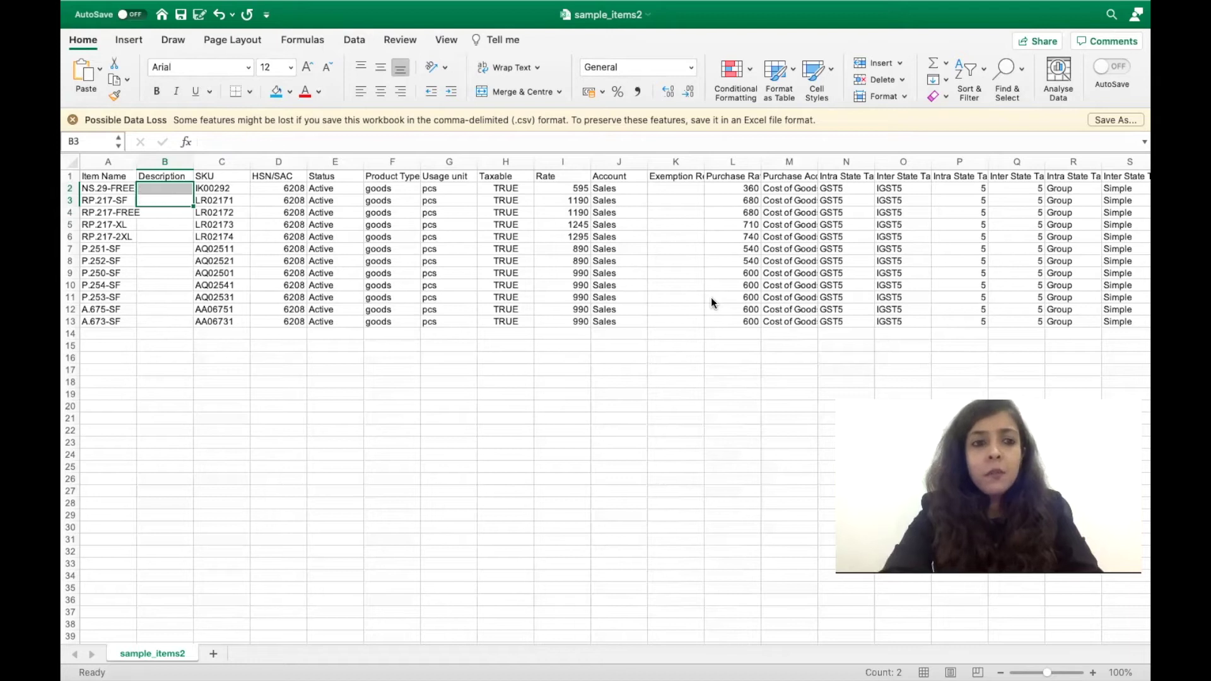
pyautogui.press('Right')
pyautogui.press('Left')
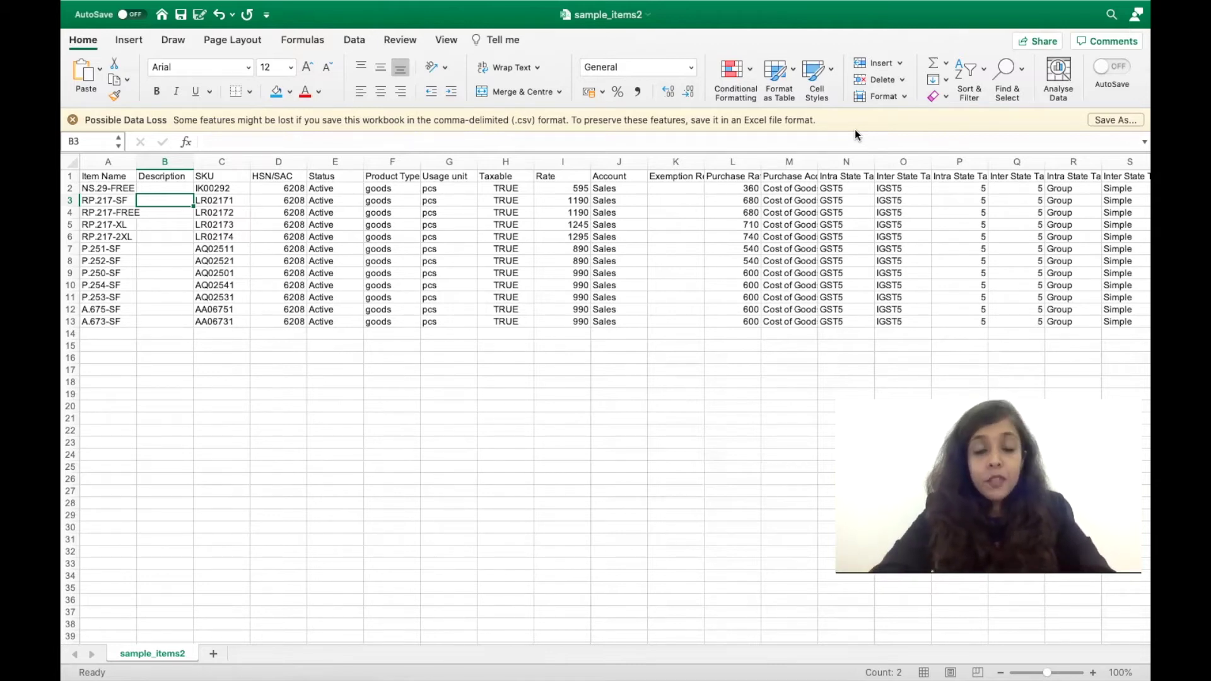
# Step: Examine the SKU, HSN/SAC, Status, Product Type and Usage unit columns of the item sheet
pyautogui.click(231, 199)
pyautogui.press('Up')
pyautogui.press('Up')
pyautogui.press('Right')
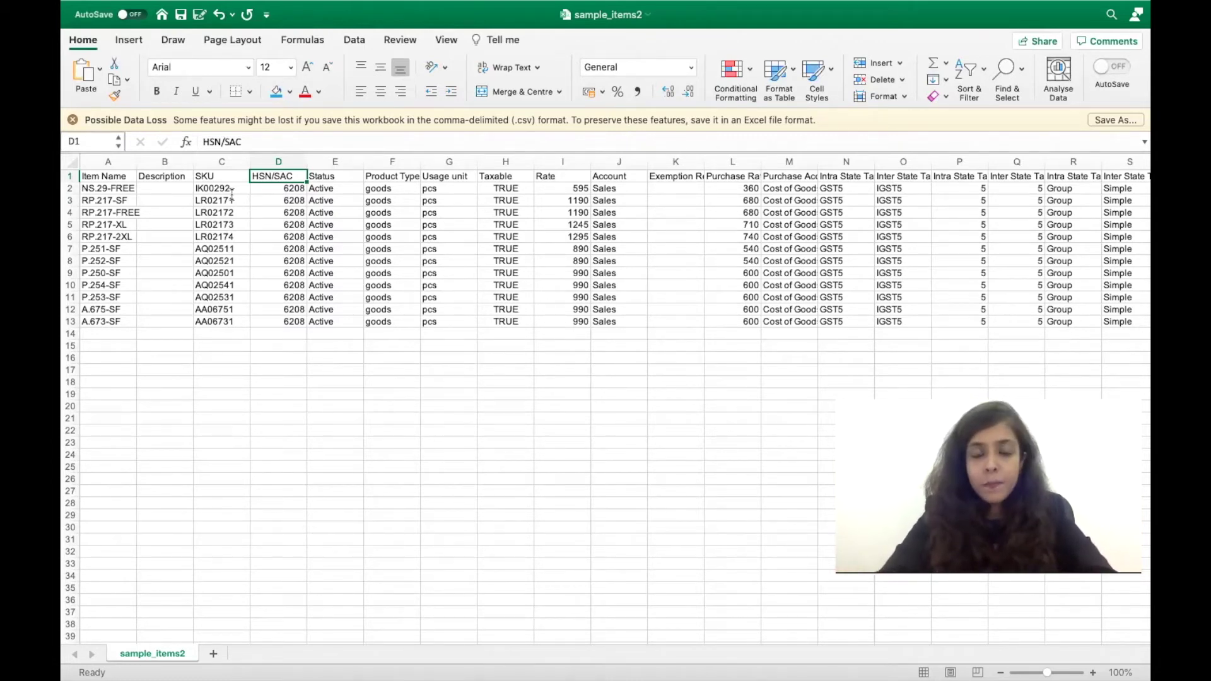
pyautogui.press('Right')
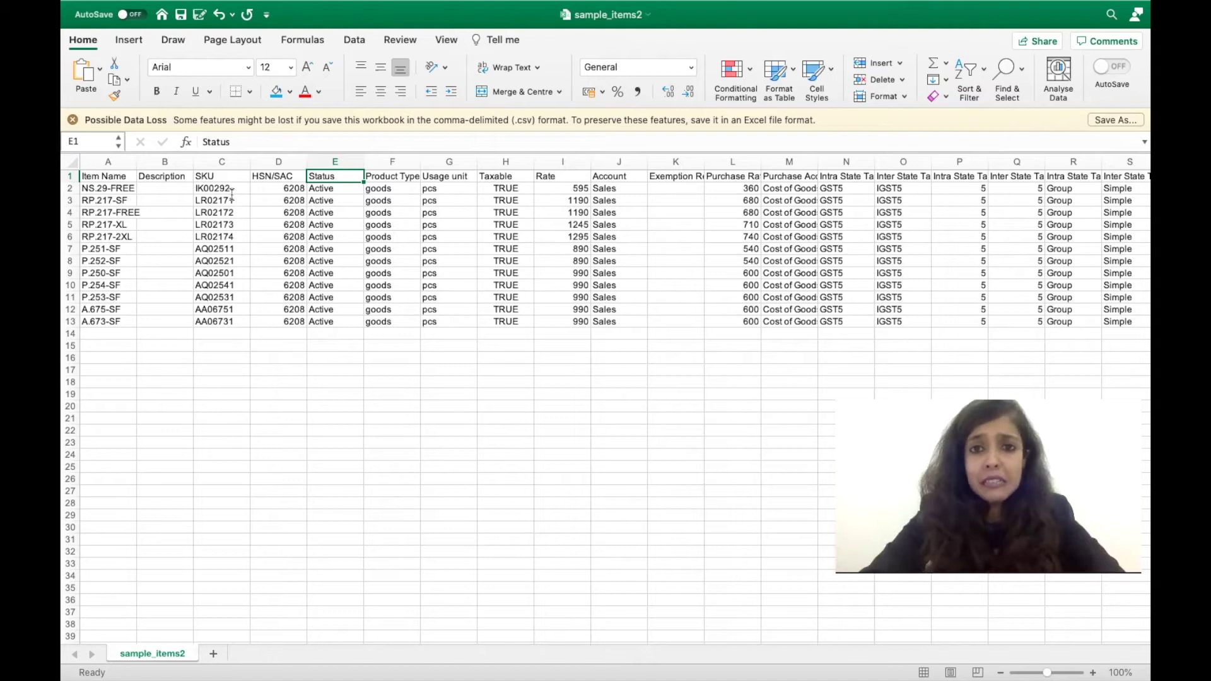
pyautogui.press('Right')
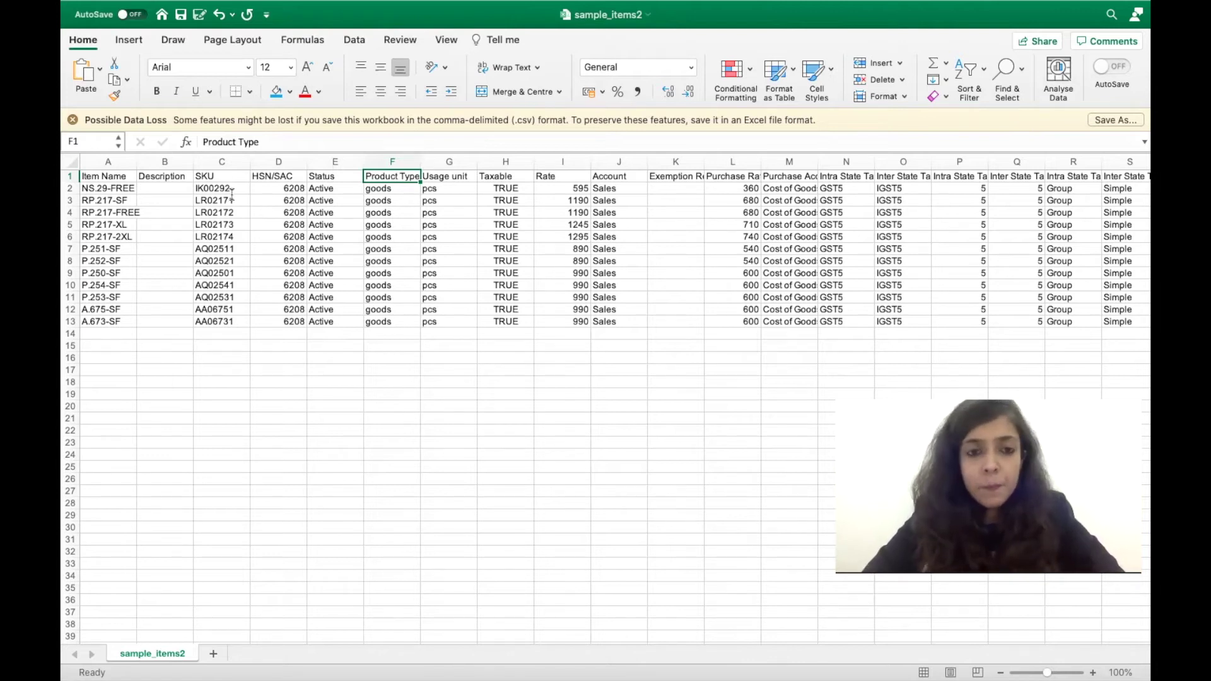
pyautogui.press('Right')
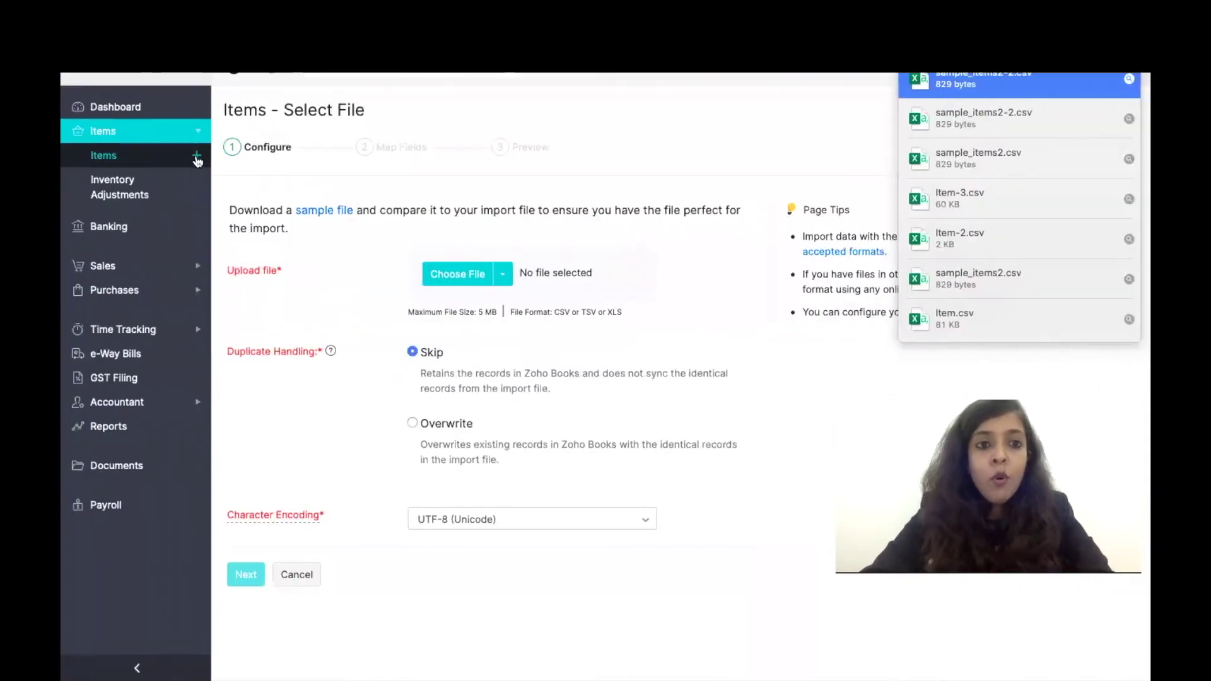
# Step: Open a blank new item form in Zoho Books and look over its fields
pyautogui.click(196, 157)
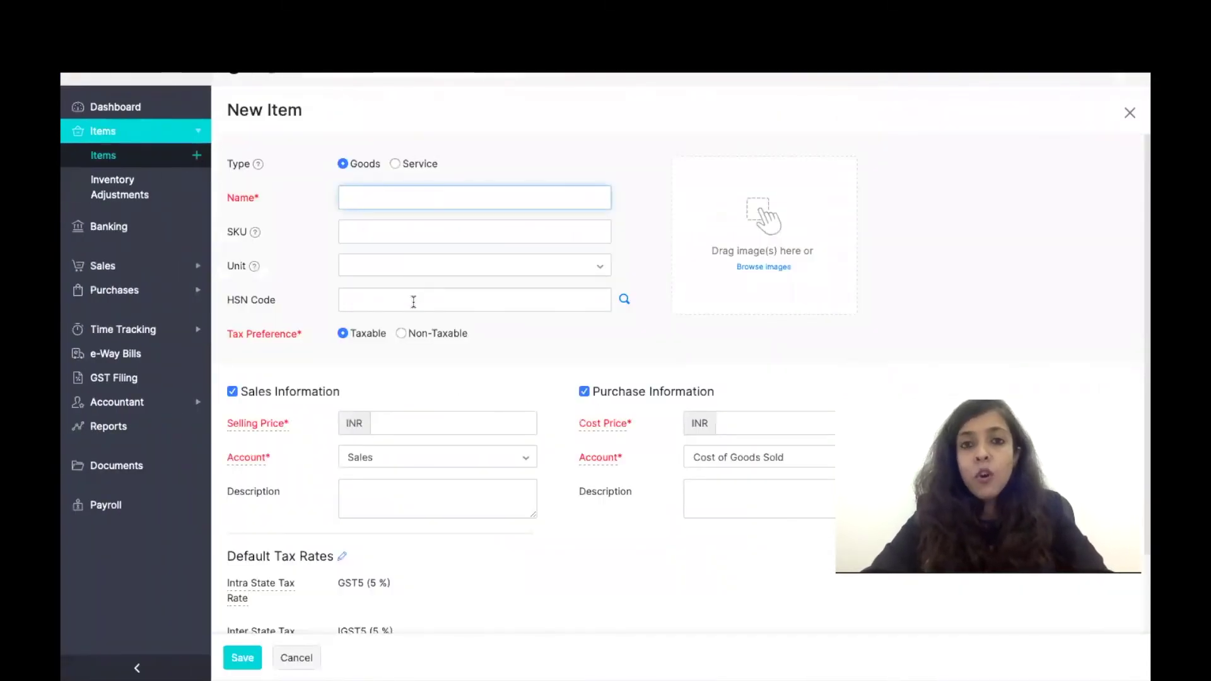
pyautogui.scroll(-3, 446, 298)
pyautogui.scroll(3, 444, 300)
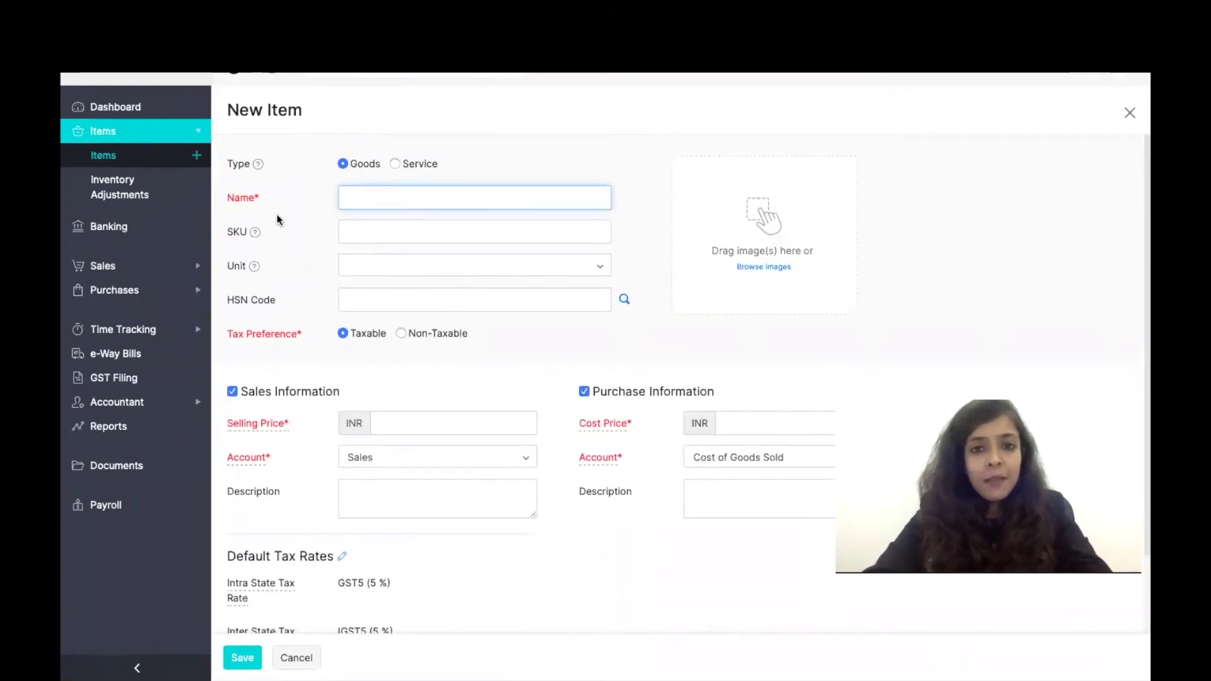
# Step: Examine the units available for the new item and the unit configuration with its UQC codes, leaving it unchanged
pyautogui.moveTo(252, 270)
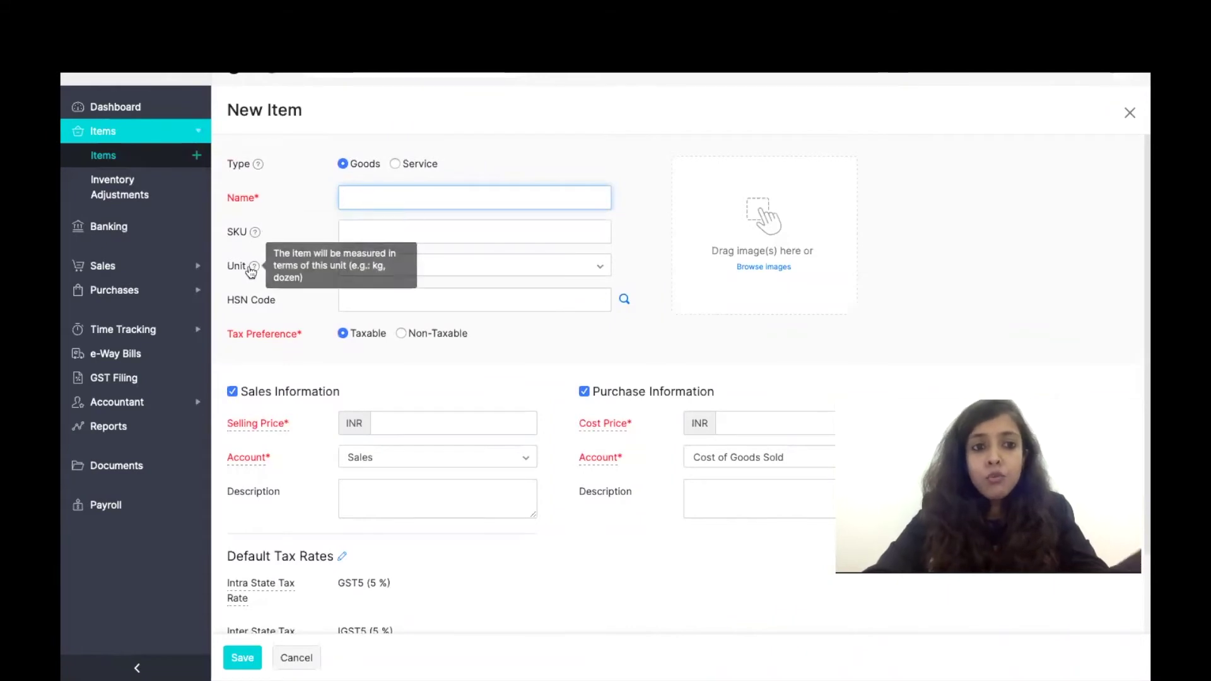
pyautogui.click(599, 269)
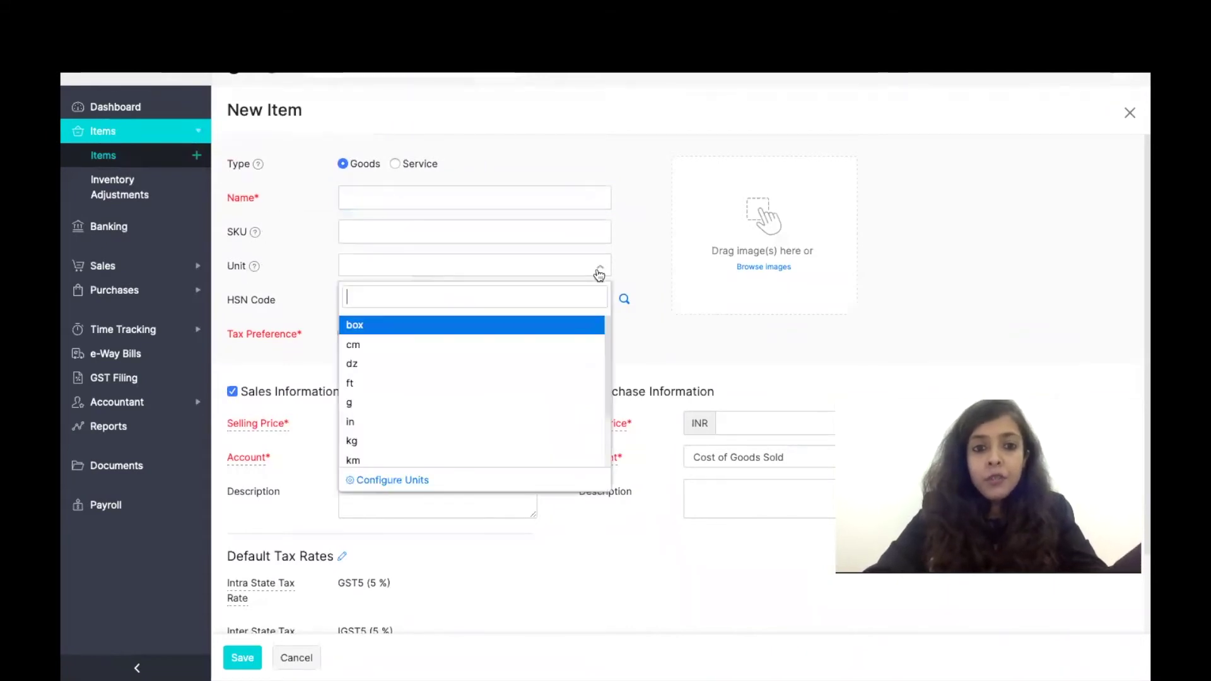
pyautogui.scroll(-5, 541, 460)
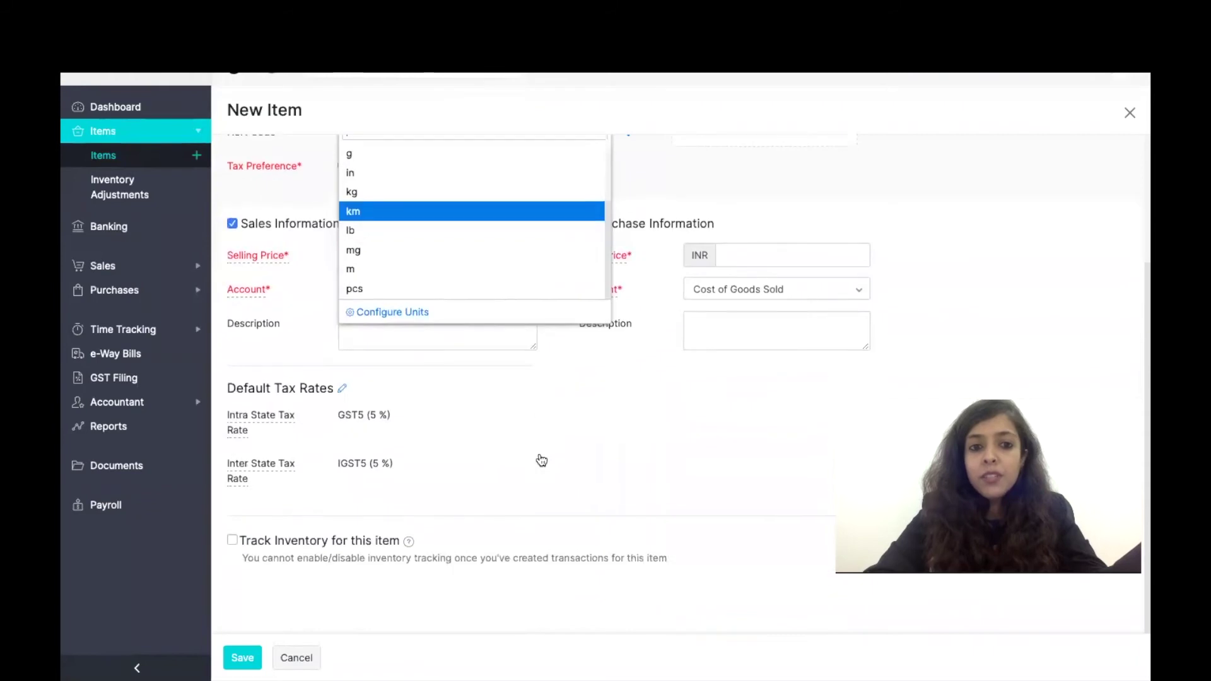
pyautogui.scroll(5, 587, 251)
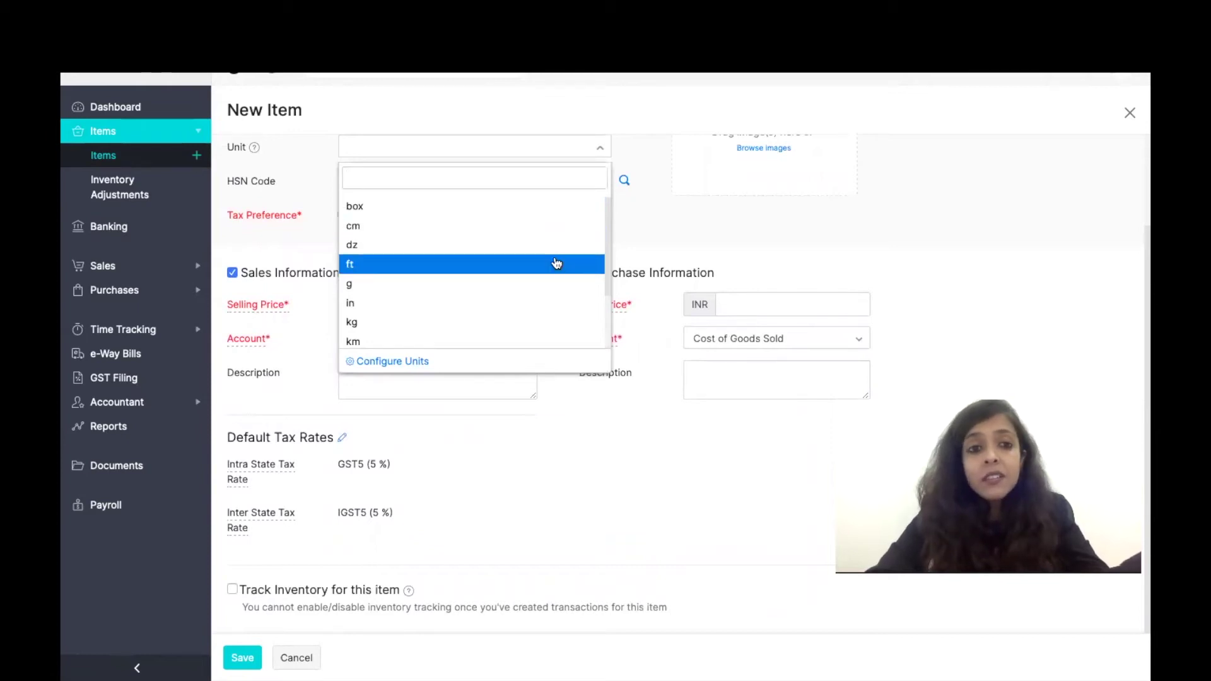
pyautogui.scroll(-5, 571, 309)
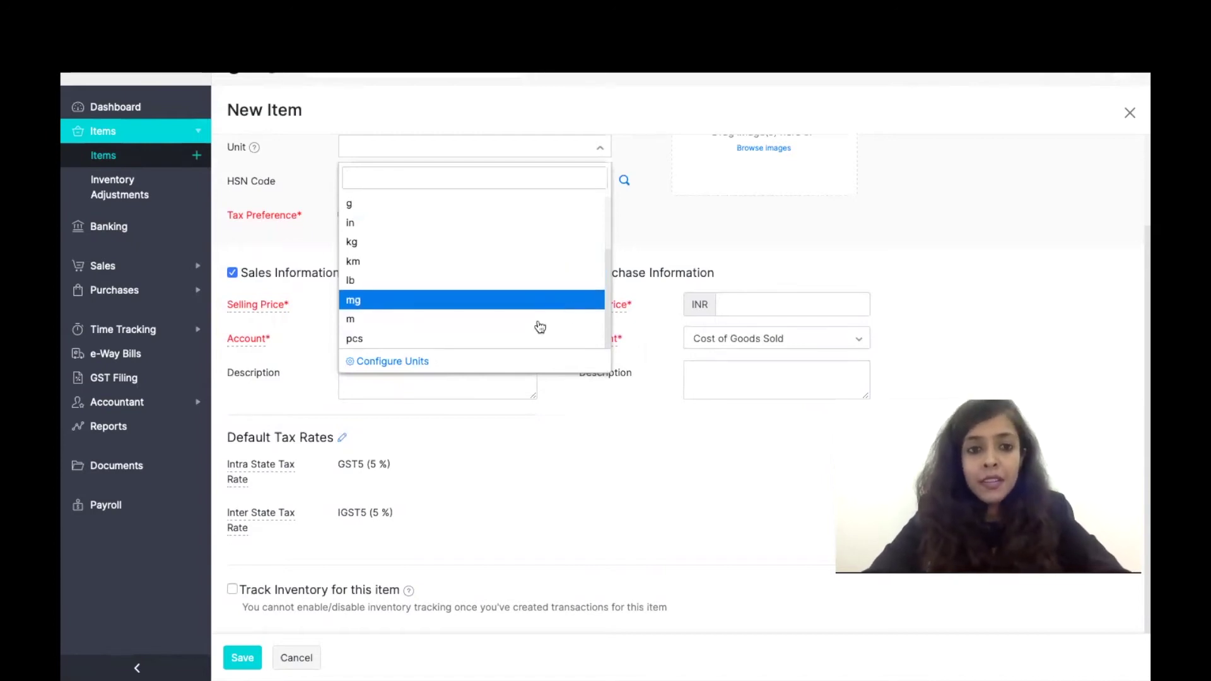
pyautogui.click(393, 362)
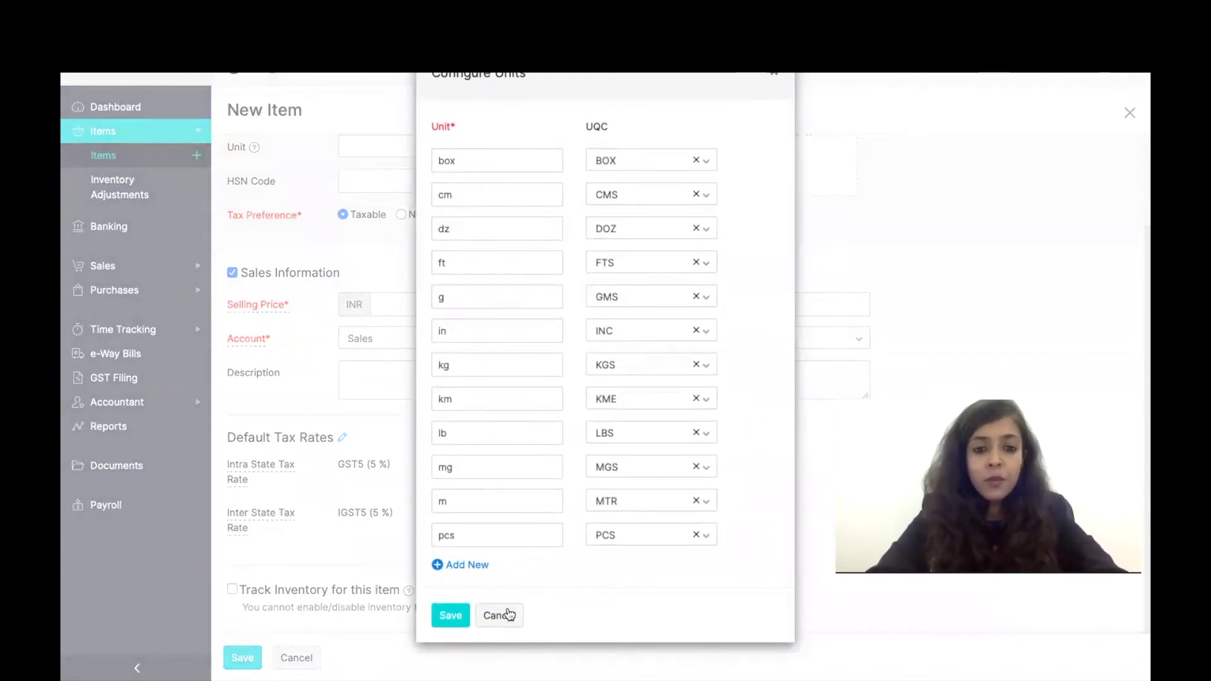
pyautogui.click(501, 616)
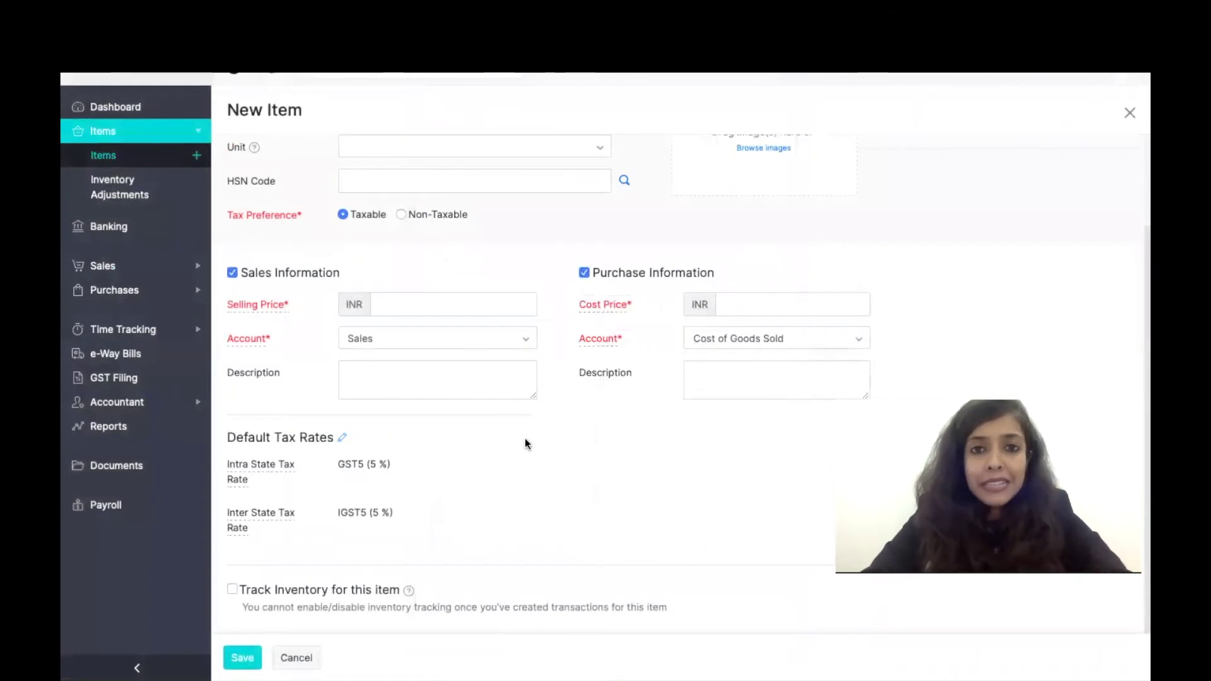
# Step: Examine the Taxable column of sample_items2 in Excel and compare it with the tax preference on the new item form in Zoho Books
pyautogui.scroll(3, 525, 438)
pyautogui.hotkey('ctrl', 'Right')
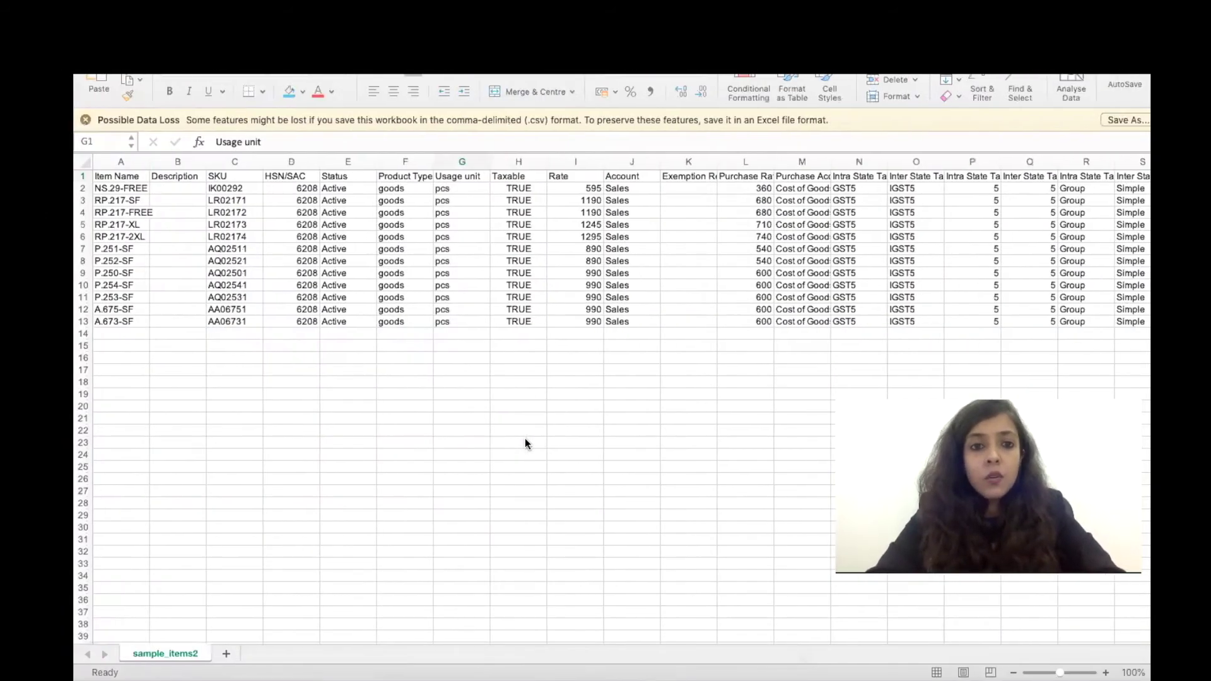
pyautogui.press('Down')
pyautogui.press('Right')
pyautogui.press('Up')
pyautogui.press('Down')
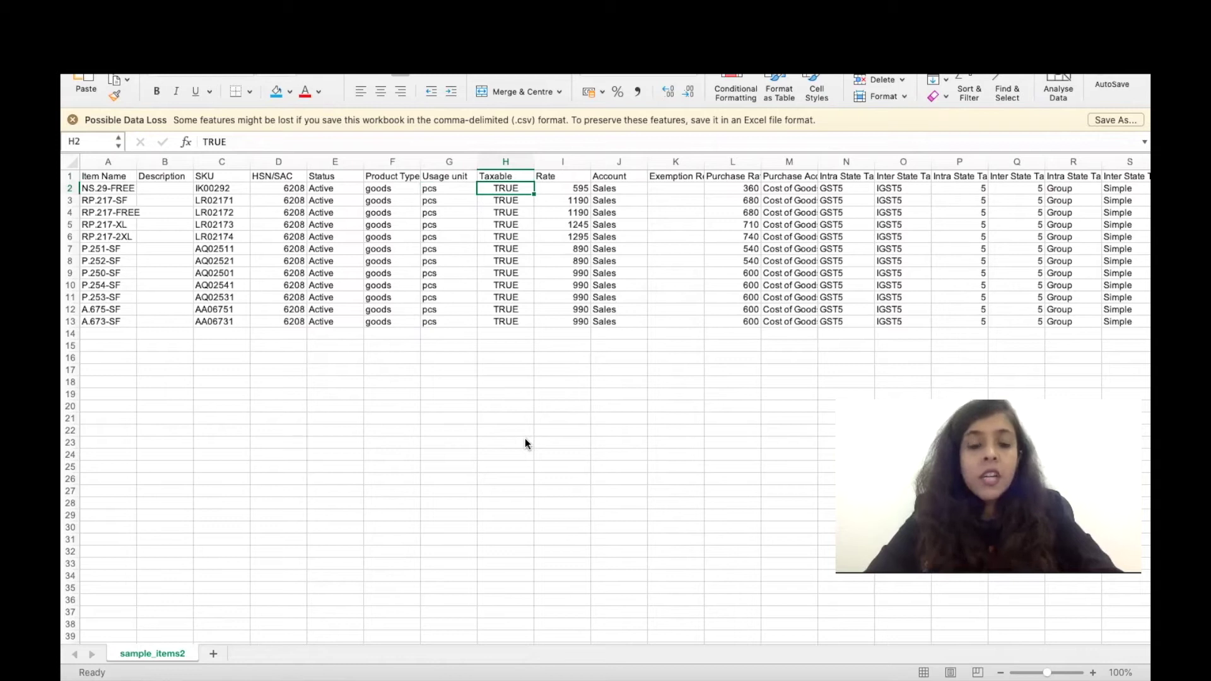
pyautogui.hotkey('ctrl', 'Left')
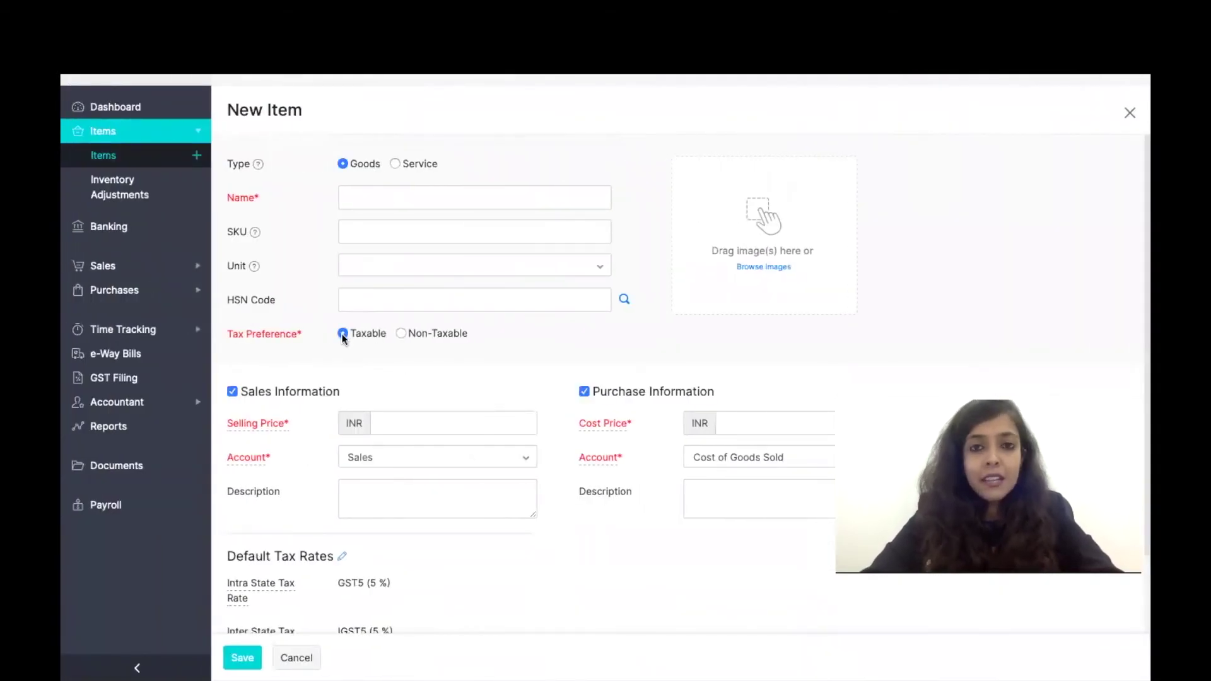
# Step: Set the new item's tax preference to Non-Taxable in Zoho Books and compare its exemption field with the Exemption Reason column of sample_items2 in Excel
pyautogui.click(407, 336)
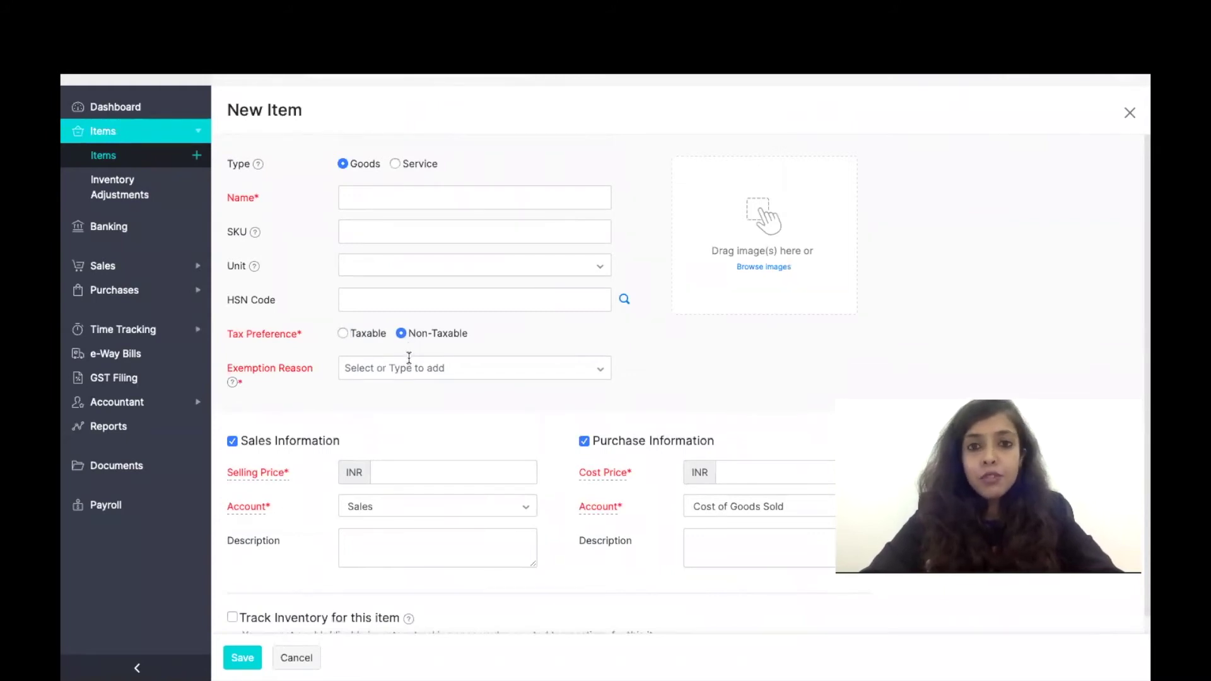
pyautogui.hotkey('ctrl', 'Right')
pyautogui.press('Right')
pyautogui.press('Left')
pyautogui.press('Right')
pyautogui.press('Right')
pyautogui.press('Right')
pyautogui.press('Up')
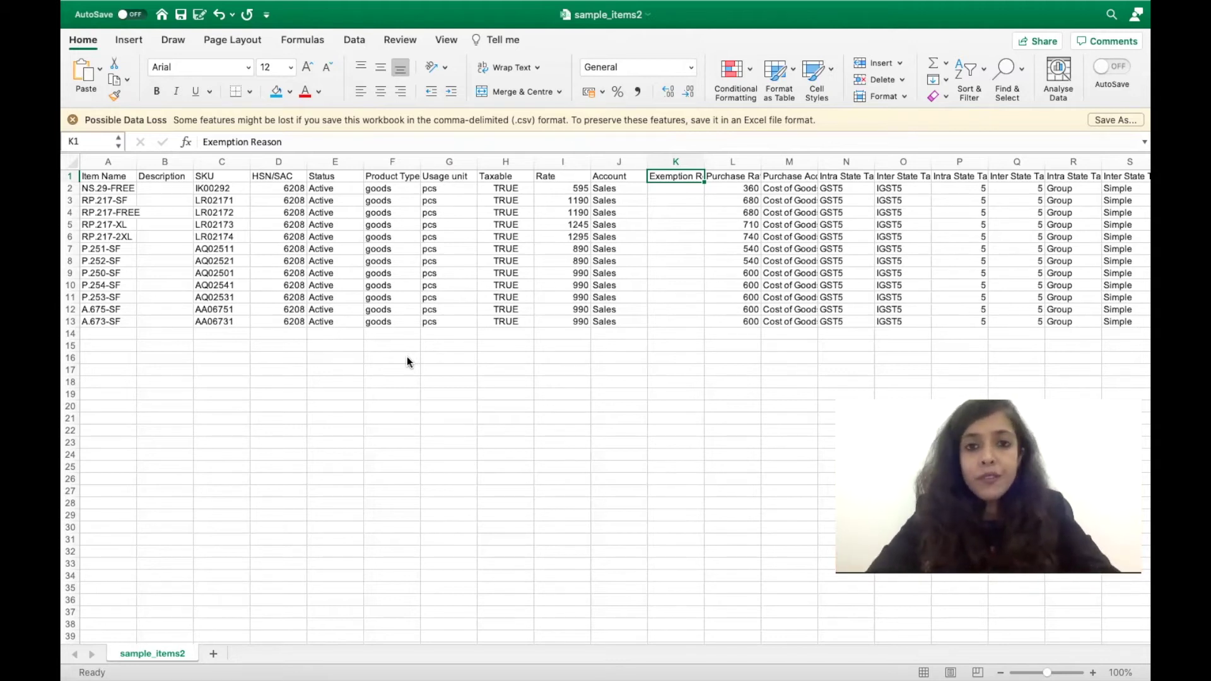
# Step: Examine the Rate and Account columns of the item sheet
pyautogui.press('Left')
pyautogui.press('Left')
pyautogui.press('Down')
pyautogui.press('Up')
pyautogui.press('Down')
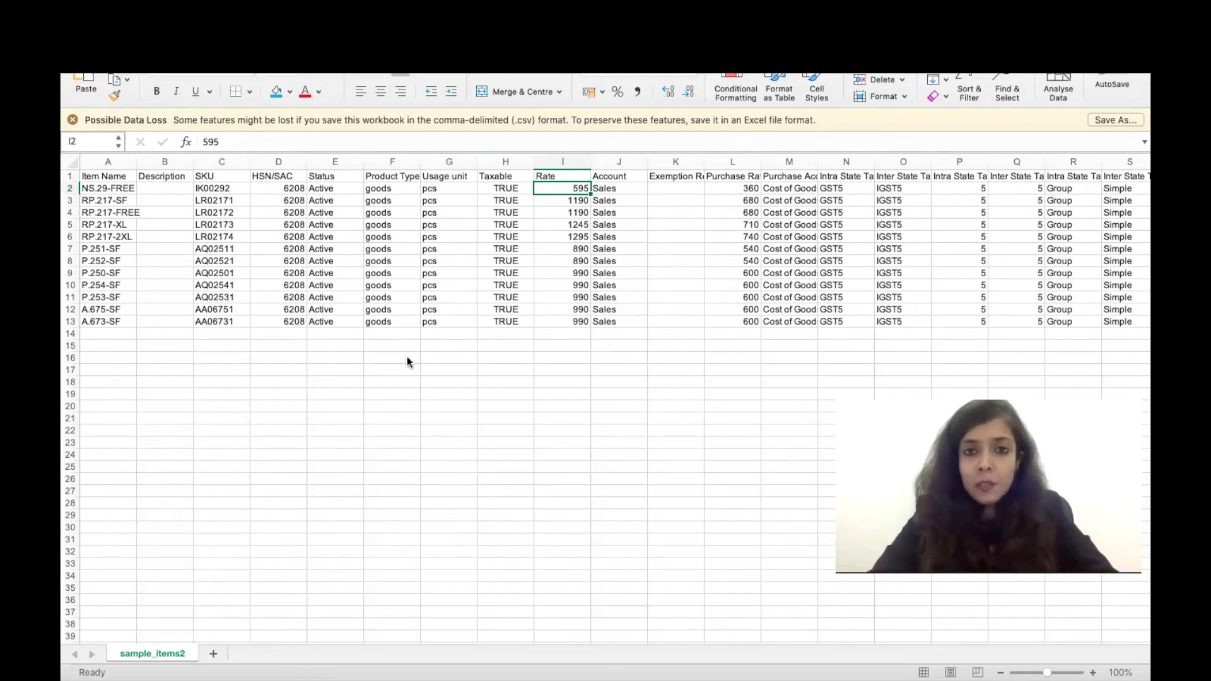
pyautogui.press('Up')
pyautogui.press('Right')
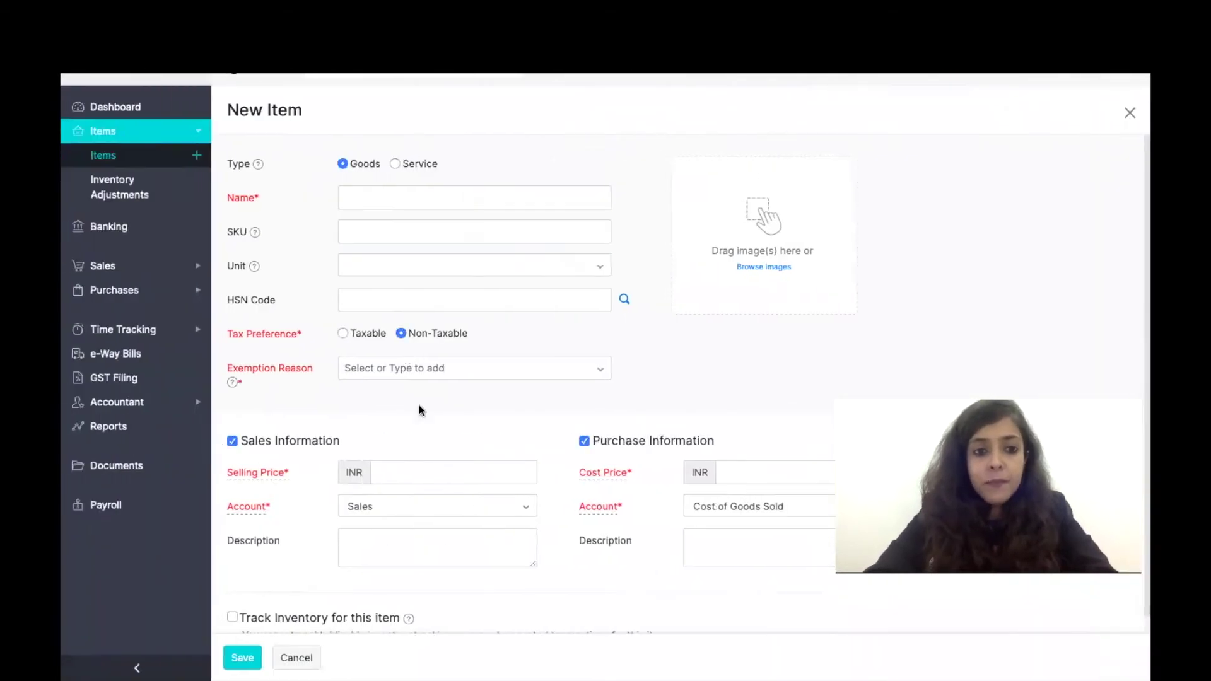
# Step: Check the selling price field of the new item form in Zoho Books and choose Sales as the sales account
pyautogui.scroll(-2, 448, 546)
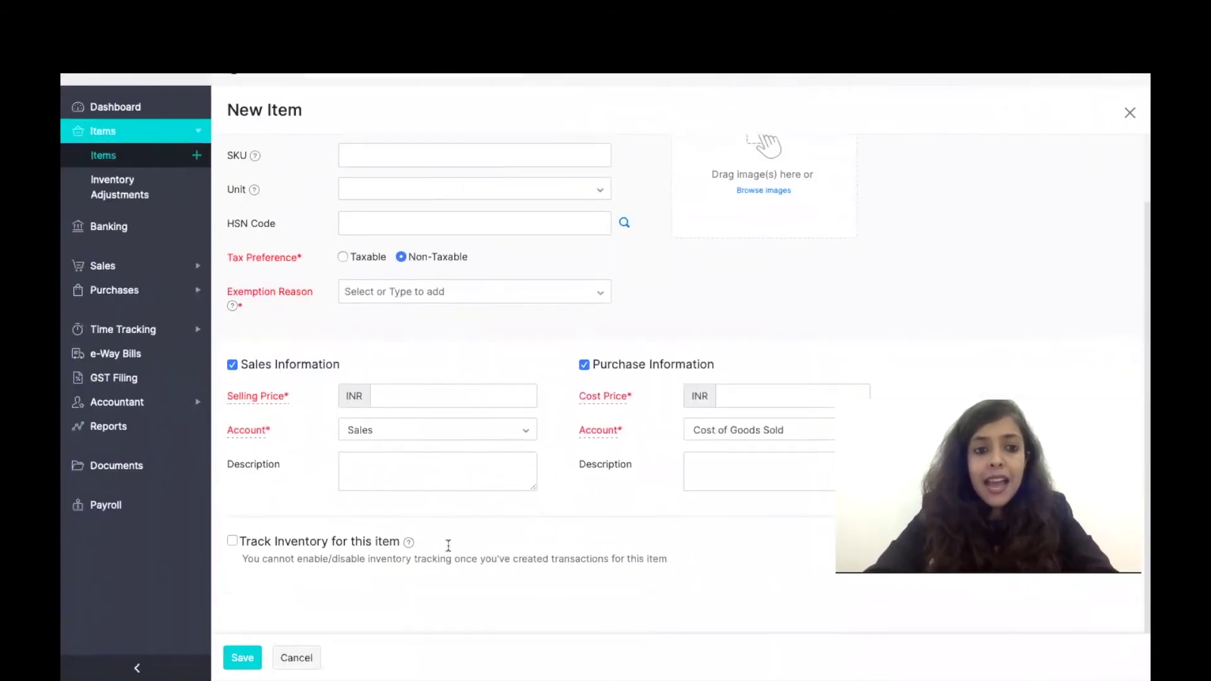
pyautogui.click(402, 389)
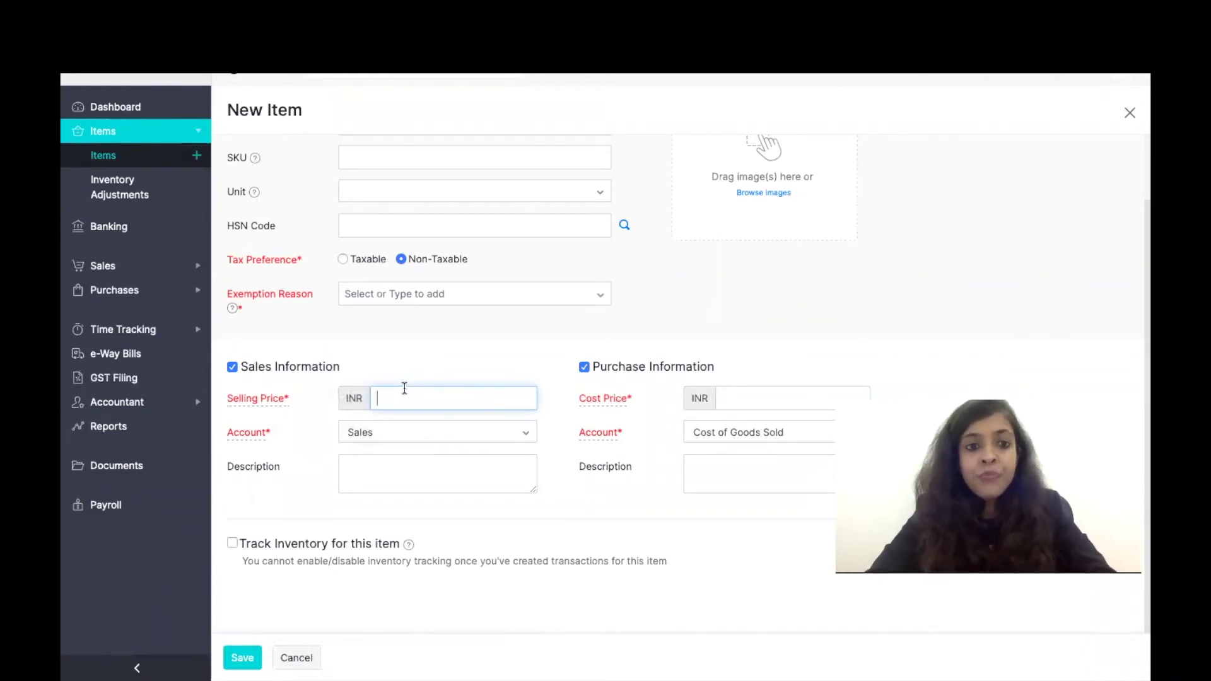
pyautogui.click(442, 435)
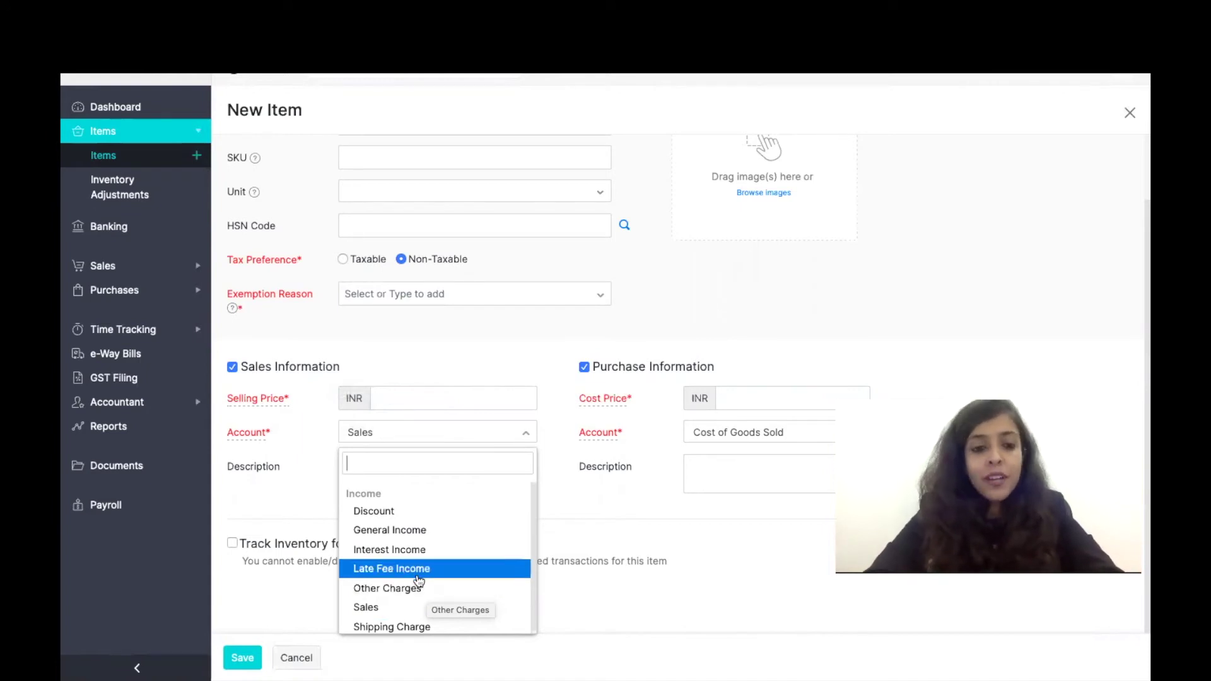
pyautogui.click(422, 607)
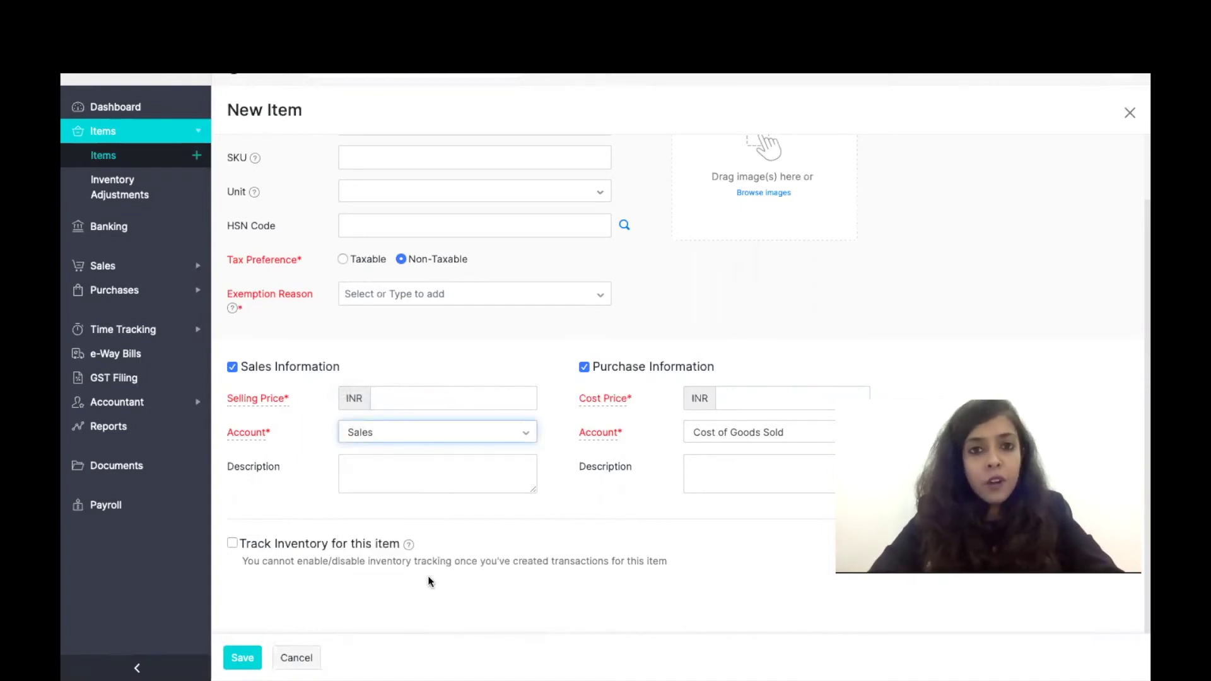
# Step: Examine the Purchase Rate column of sample_items2 in Excel
pyautogui.hotkey('ctrl', 'Right')
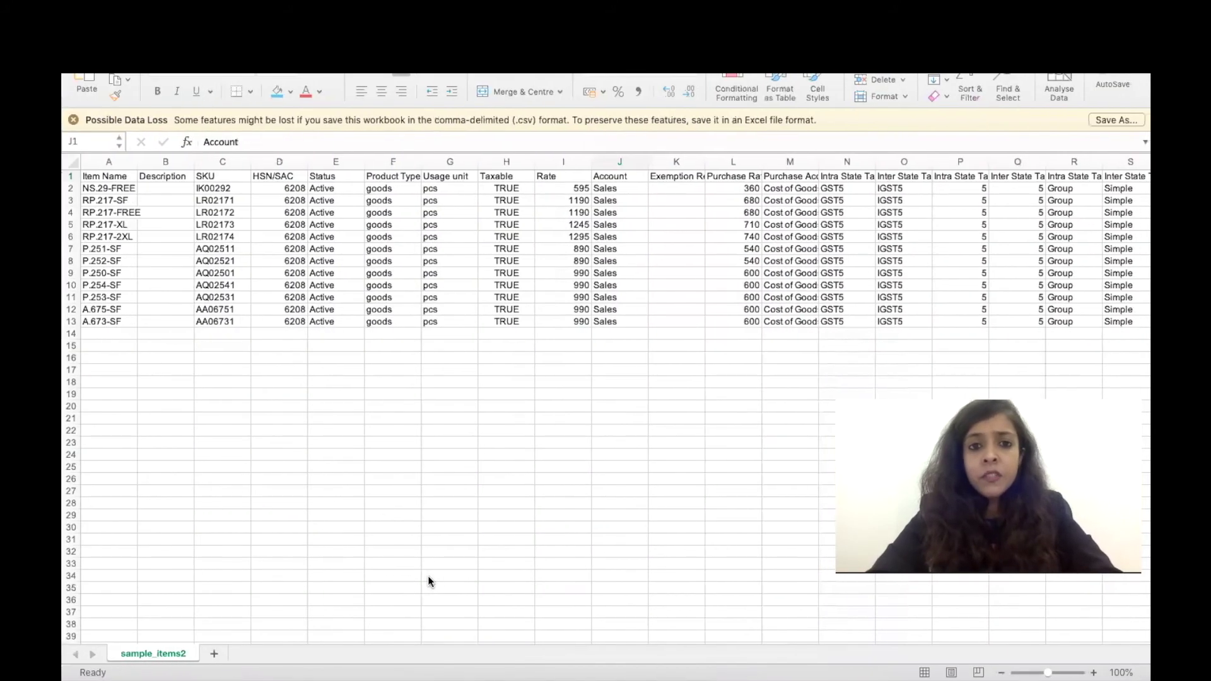
pyautogui.hscroll(2, 541, 434)
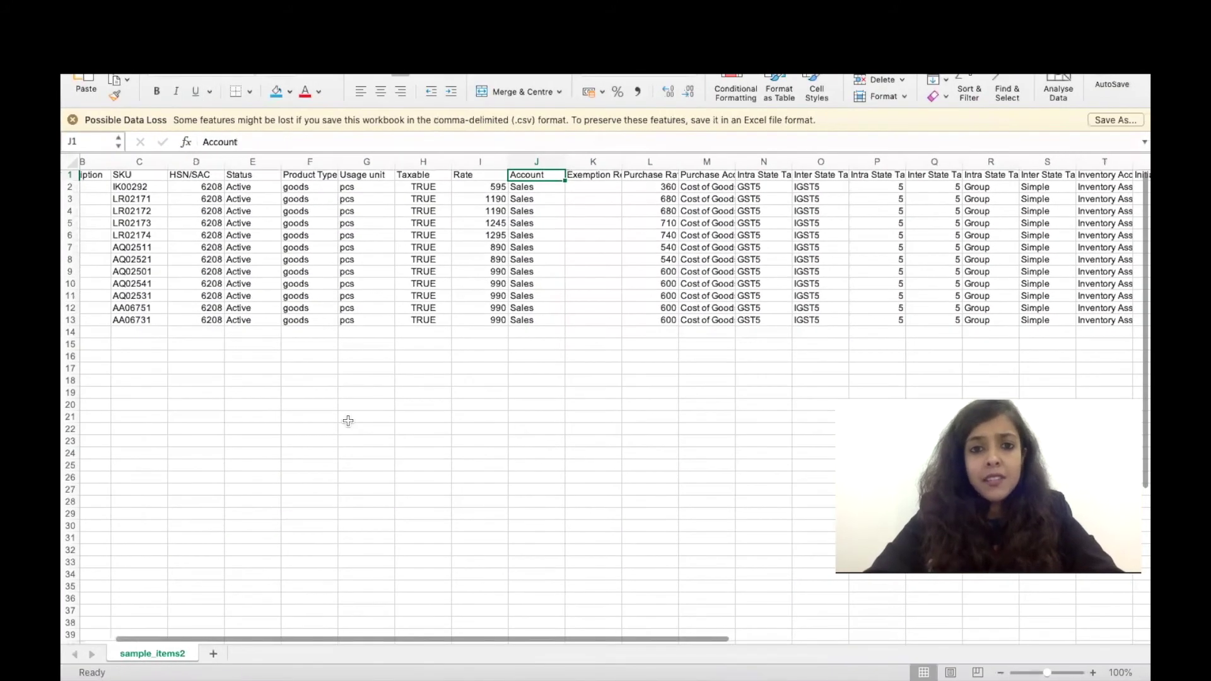
pyautogui.press('Right')
pyautogui.hscroll(2, 348, 421)
pyautogui.press('Right')
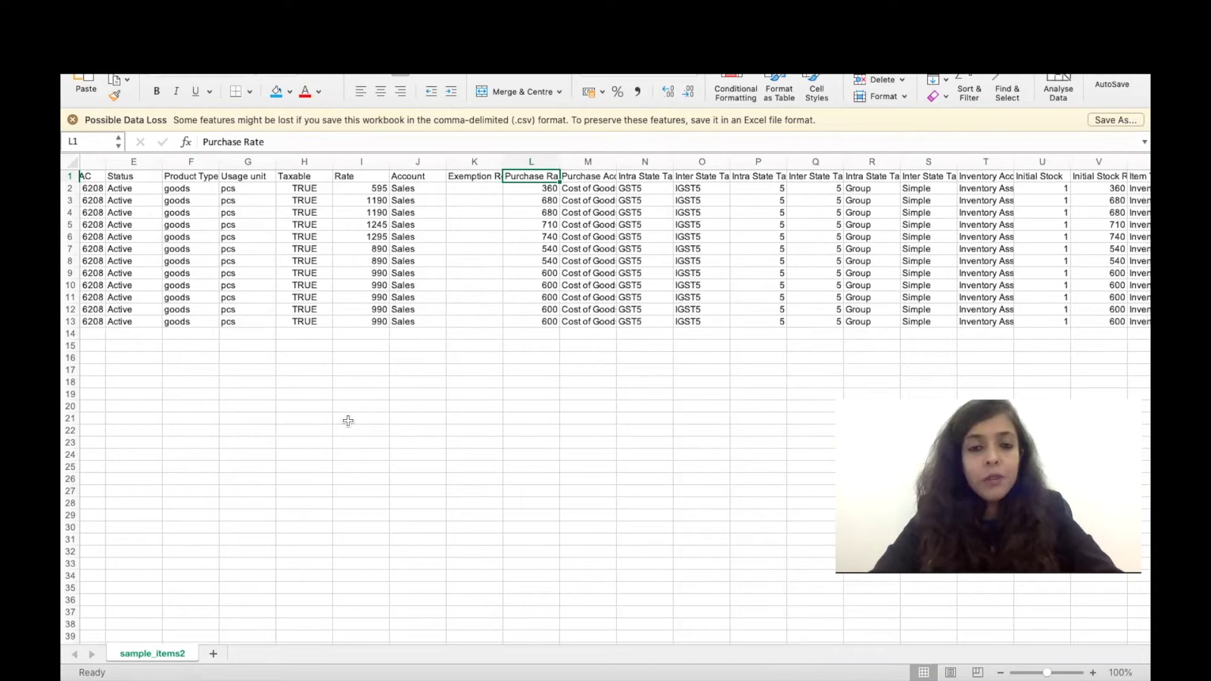
pyautogui.press('Down')
pyautogui.press('Down')
pyautogui.press('Down')
pyautogui.press('Up')
pyautogui.press('Up')
pyautogui.press('Up')
# Step: Compare the Purchase Account column with the purchase accounts available on the new item form in Zoho Books
pyautogui.press('Right')
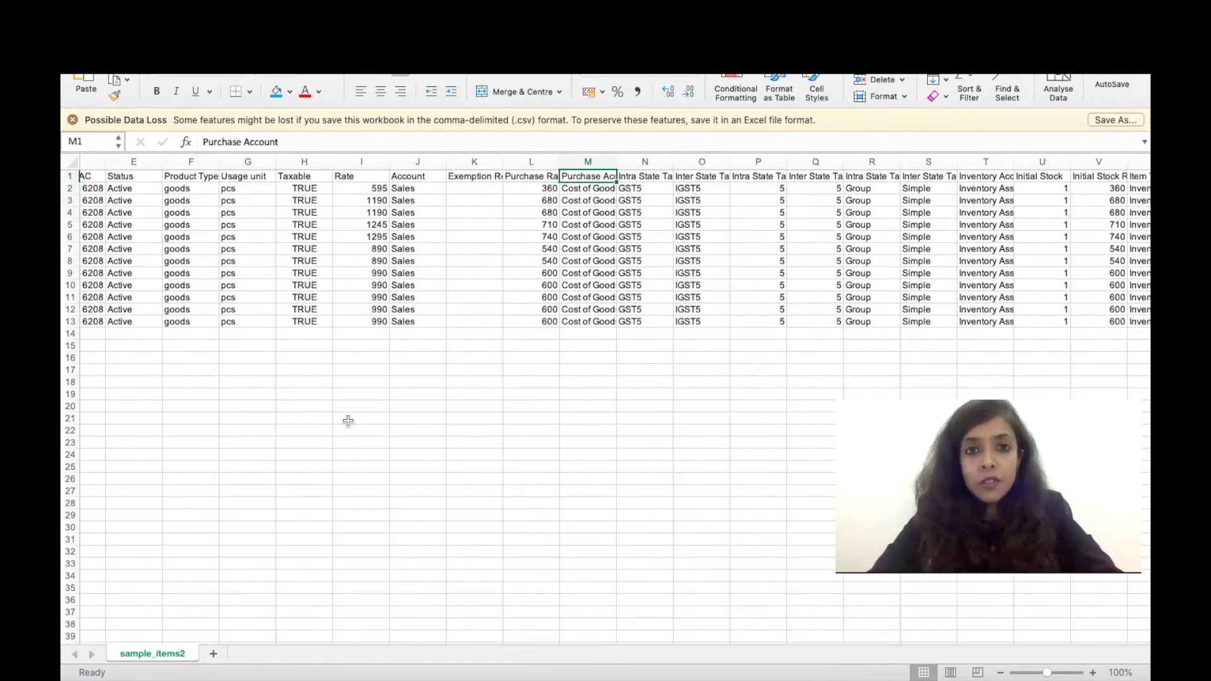
pyautogui.hotkey('ctrl', 'Left')
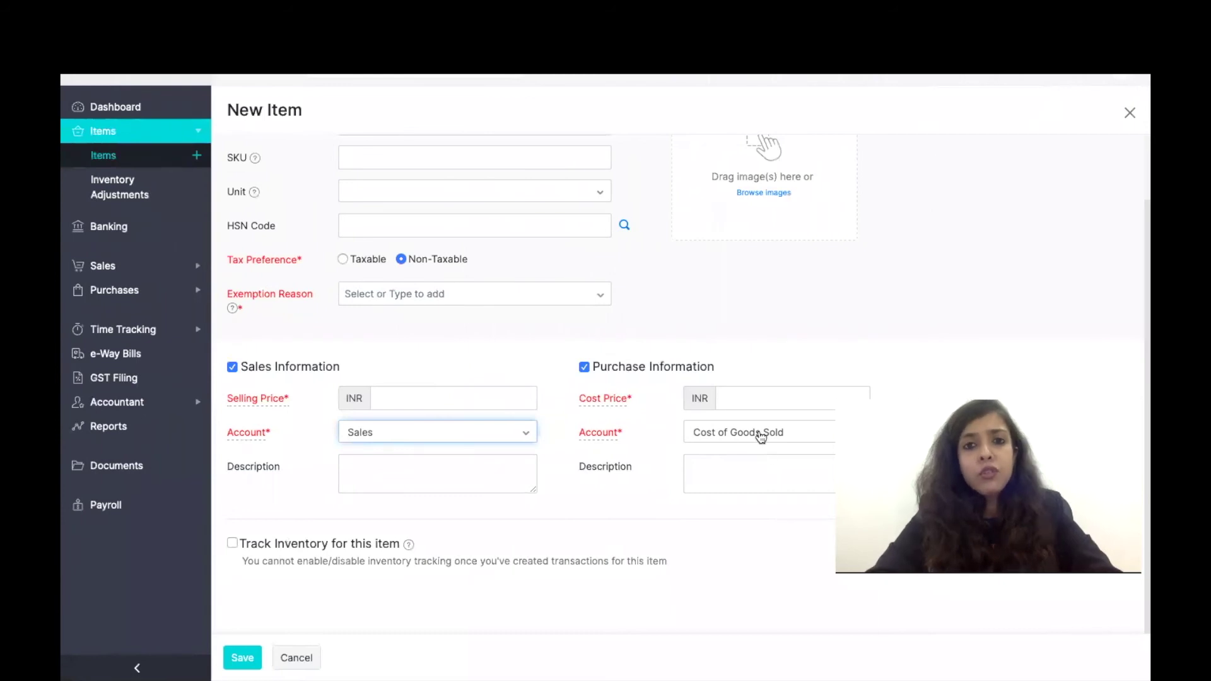
pyautogui.click(760, 435)
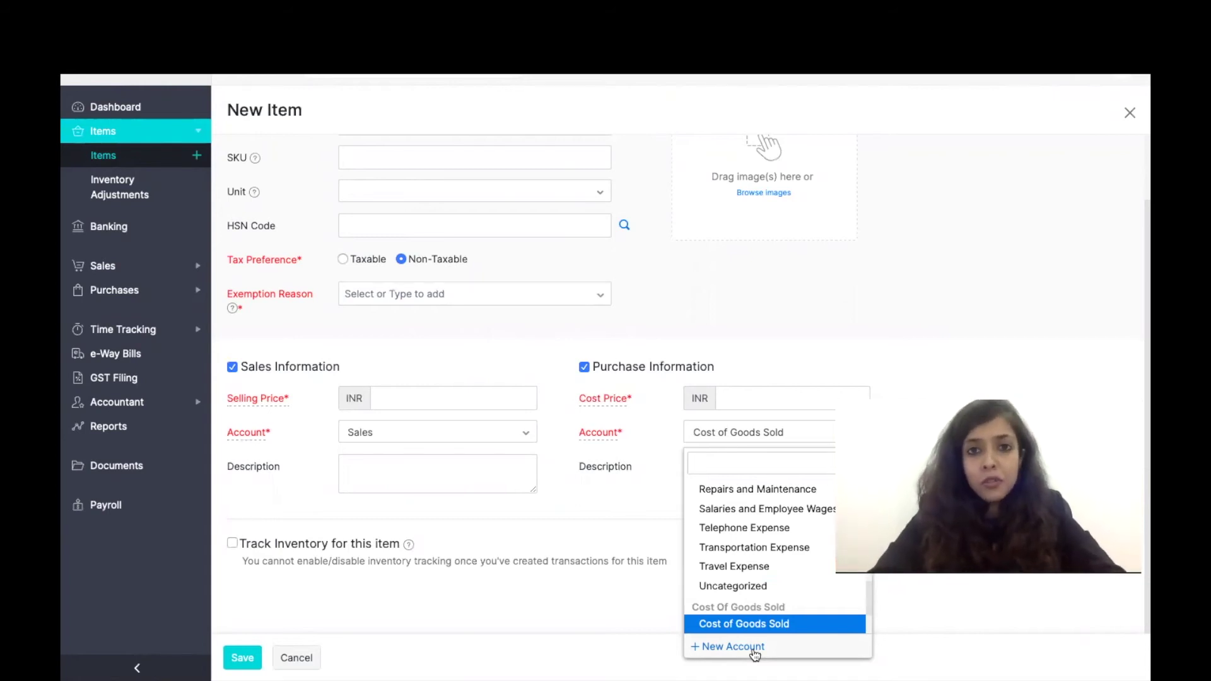
# Step: Examine the Intra State Tax Name column in Excel and the recognised item tax formats in the Zoho Books FAQ
pyautogui.hotkey('ctrl', 'Right')
pyautogui.press('Down')
pyautogui.press('Right')
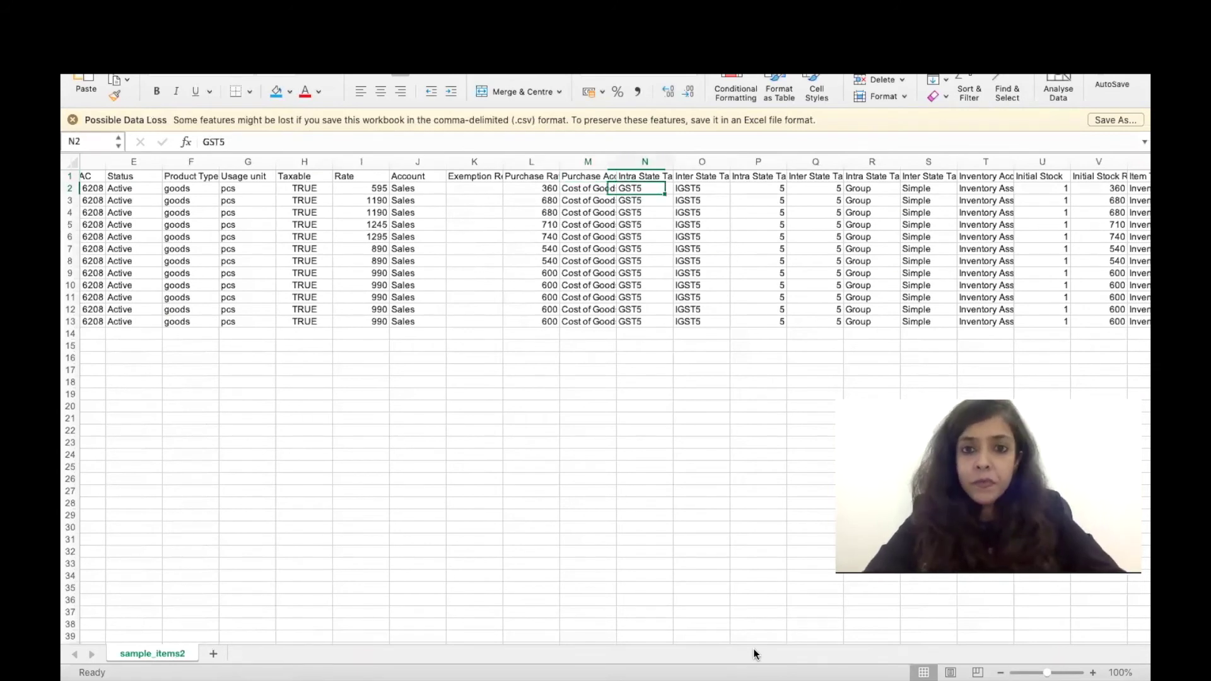
pyautogui.hscroll(3, 775, 278)
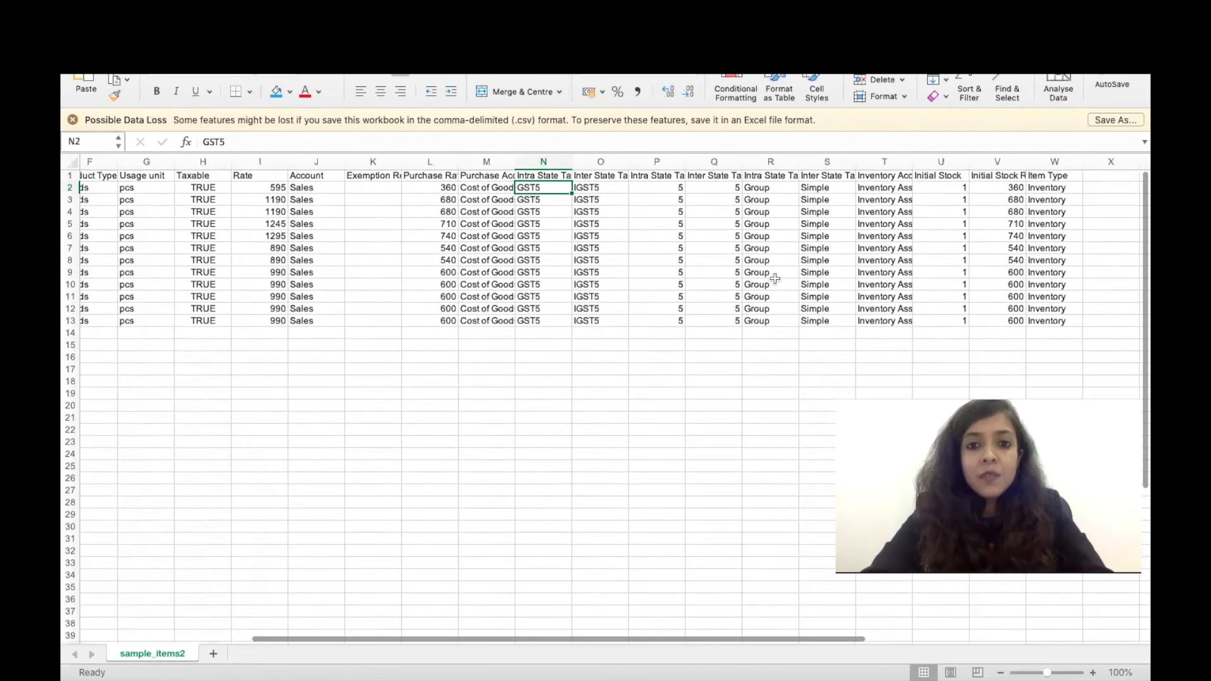
pyautogui.hscroll(1, 776, 278)
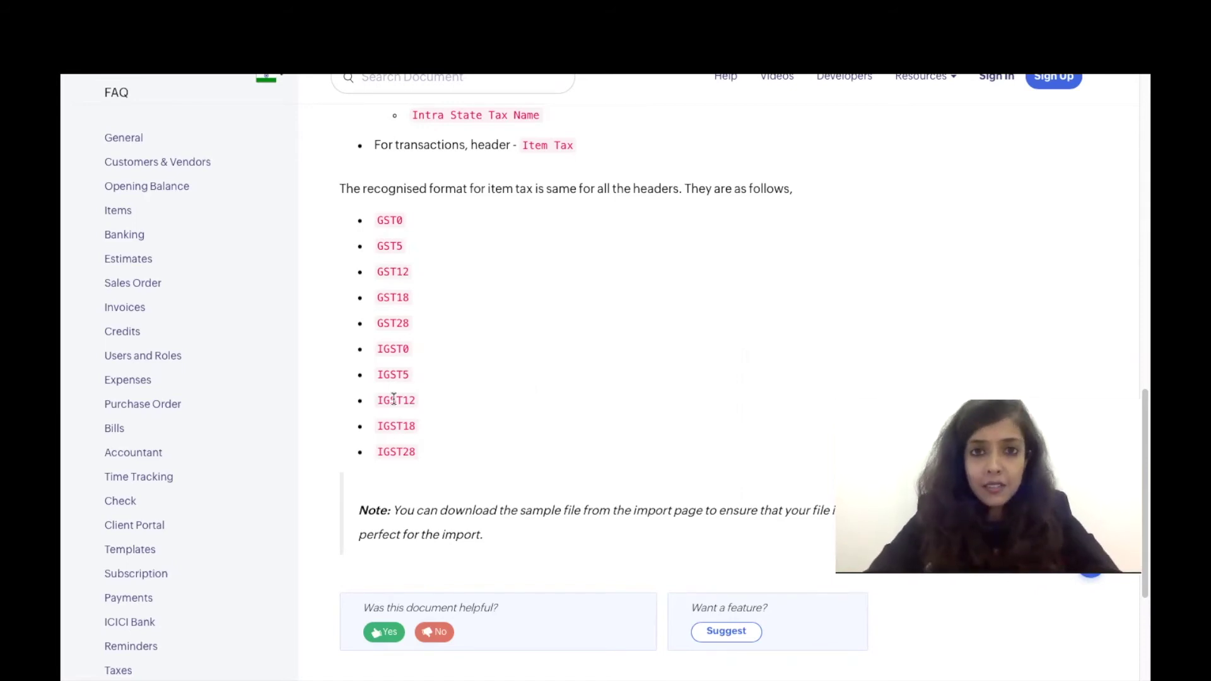
# Step: Return to sample_items2 in Excel and examine the Intra State Tax Name and Inter State Tax Name columns
pyautogui.hotkey('ctrl', 'Right')
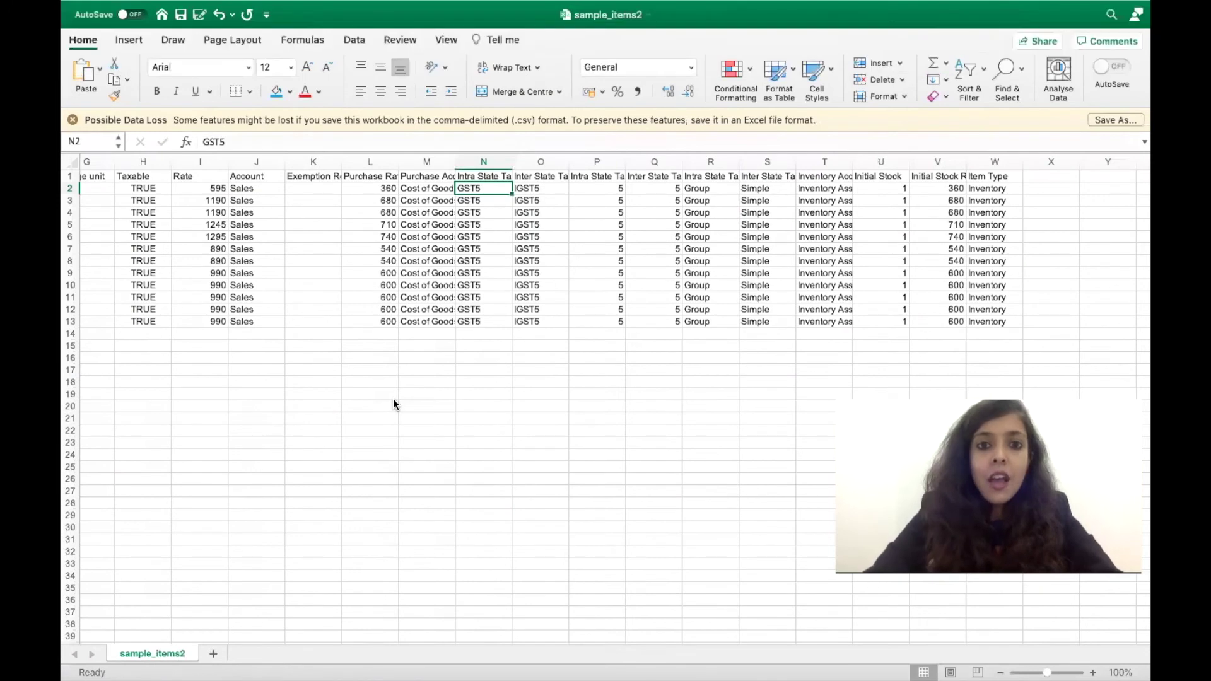
pyautogui.press('Right')
pyautogui.press('Up')
pyautogui.press('Down')
pyautogui.press('Left')
pyautogui.press('Up')
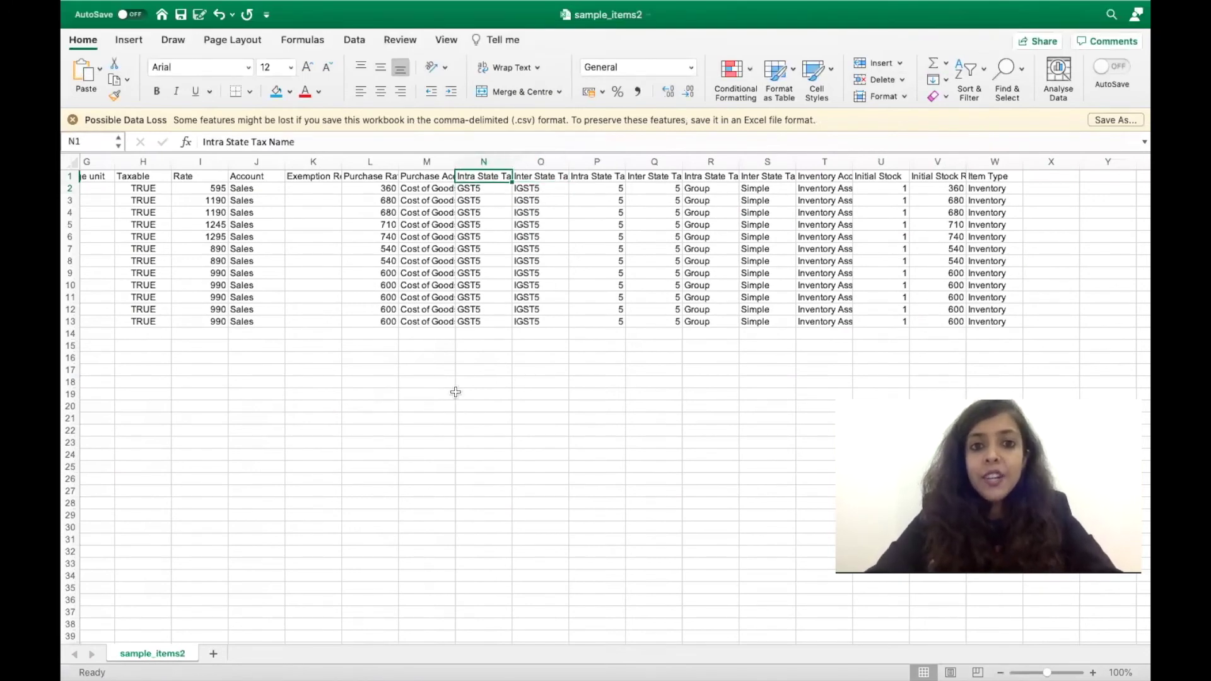
pyautogui.press('Down')
pyautogui.press('Down')
pyautogui.press('Down')
pyautogui.press('Up')
pyautogui.press('Up')
pyautogui.press('Up')
pyautogui.press('Right')
pyautogui.press('Down')
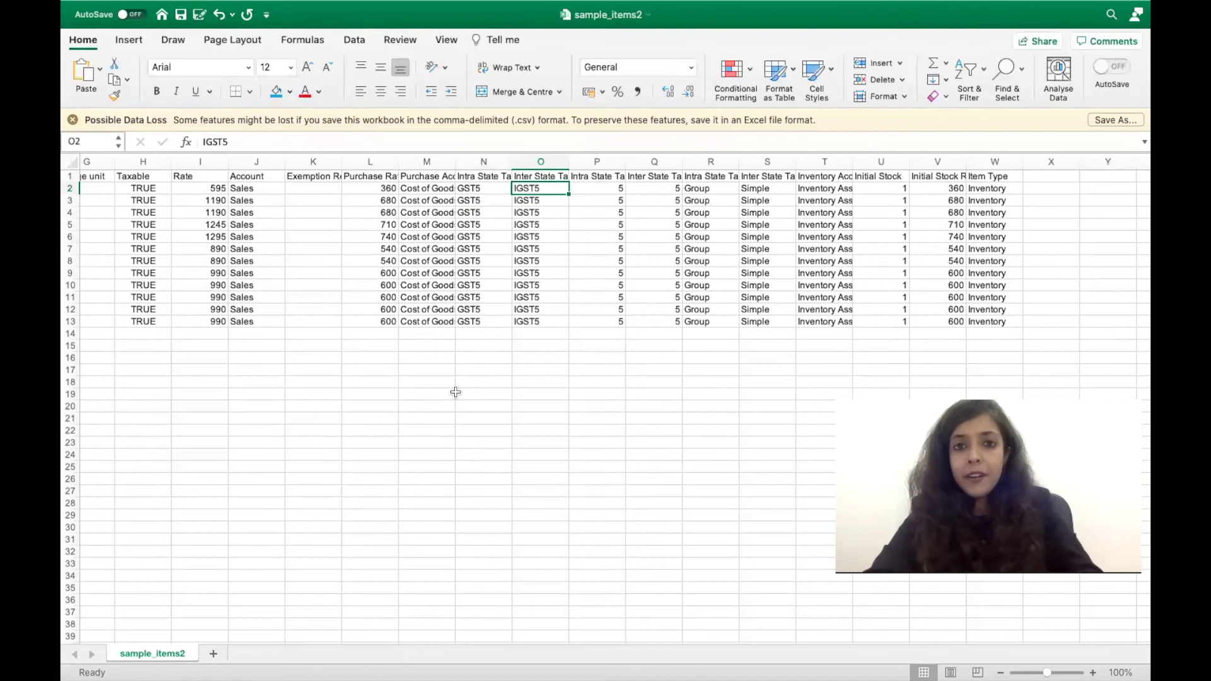
# Step: Examine the Intra State Tax Rate and Inter State Tax Rate columns alongside the tax names
pyautogui.press('Right')
pyautogui.press('Left')
pyautogui.press('Left')
pyautogui.press('Right')
pyautogui.press('Right')
pyautogui.press('Up')
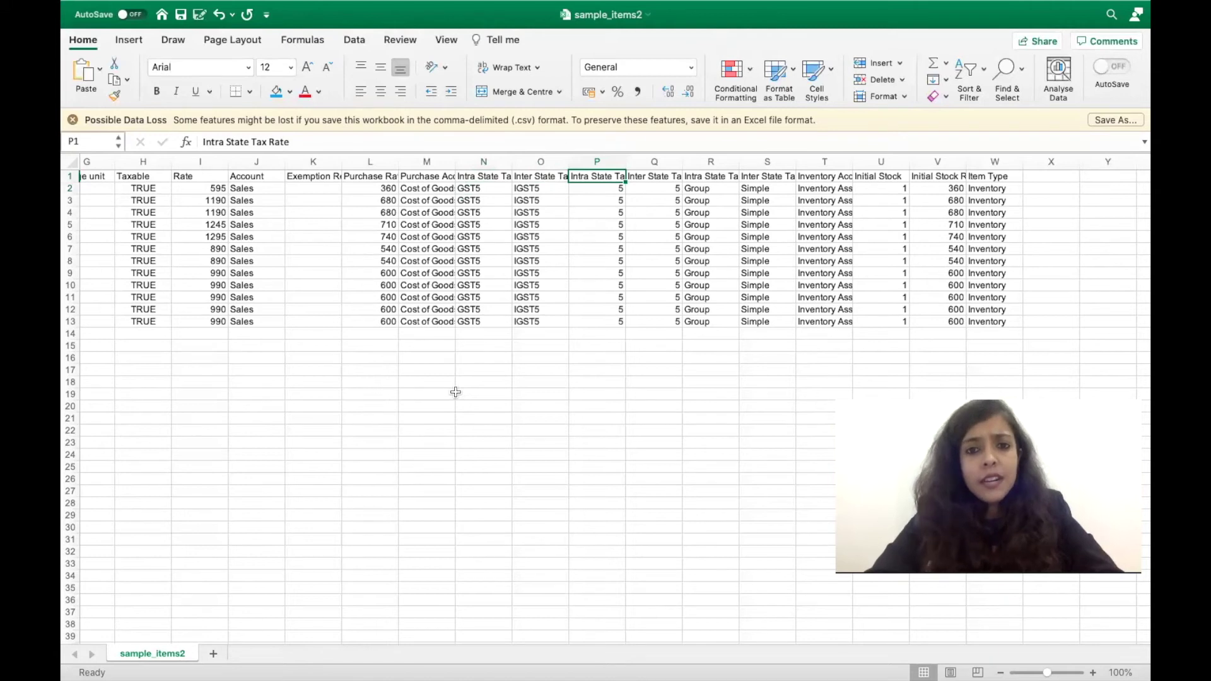
pyautogui.press('Down')
pyautogui.press('Right')
pyautogui.press('Up')
pyautogui.press('Down')
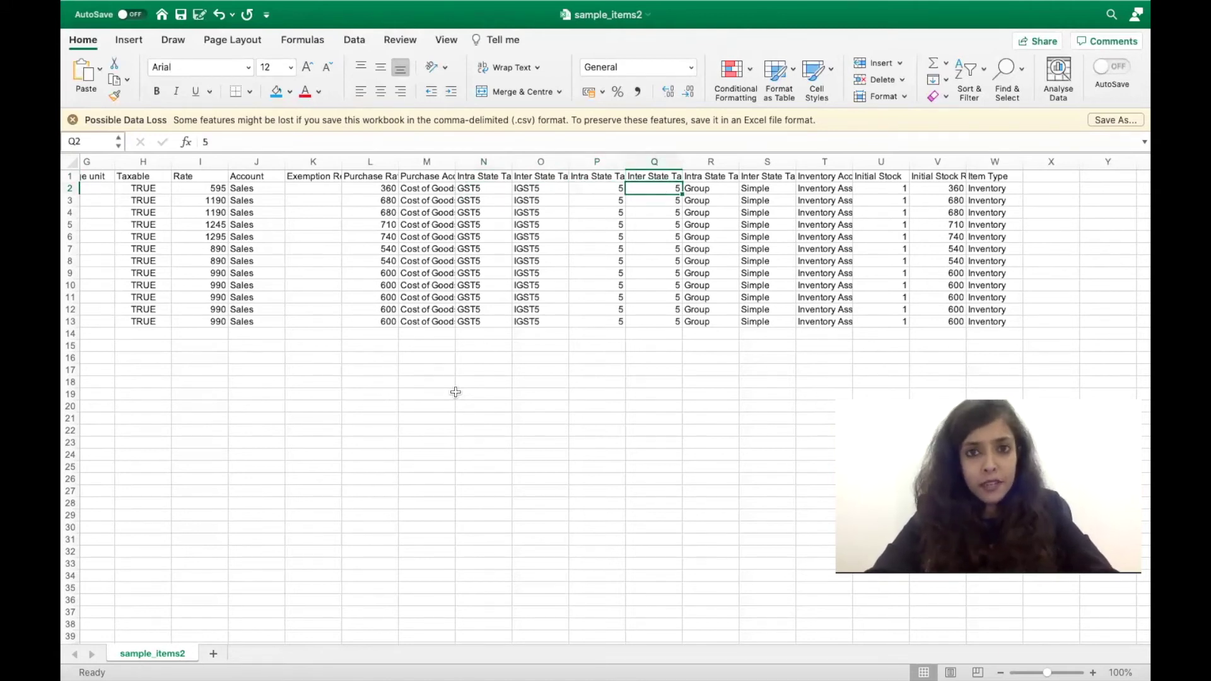
# Step: Auto-fit column R so the full Intra State Tax Type heading fits
pyautogui.hscroll(3, 455, 392)
pyautogui.press('Right')
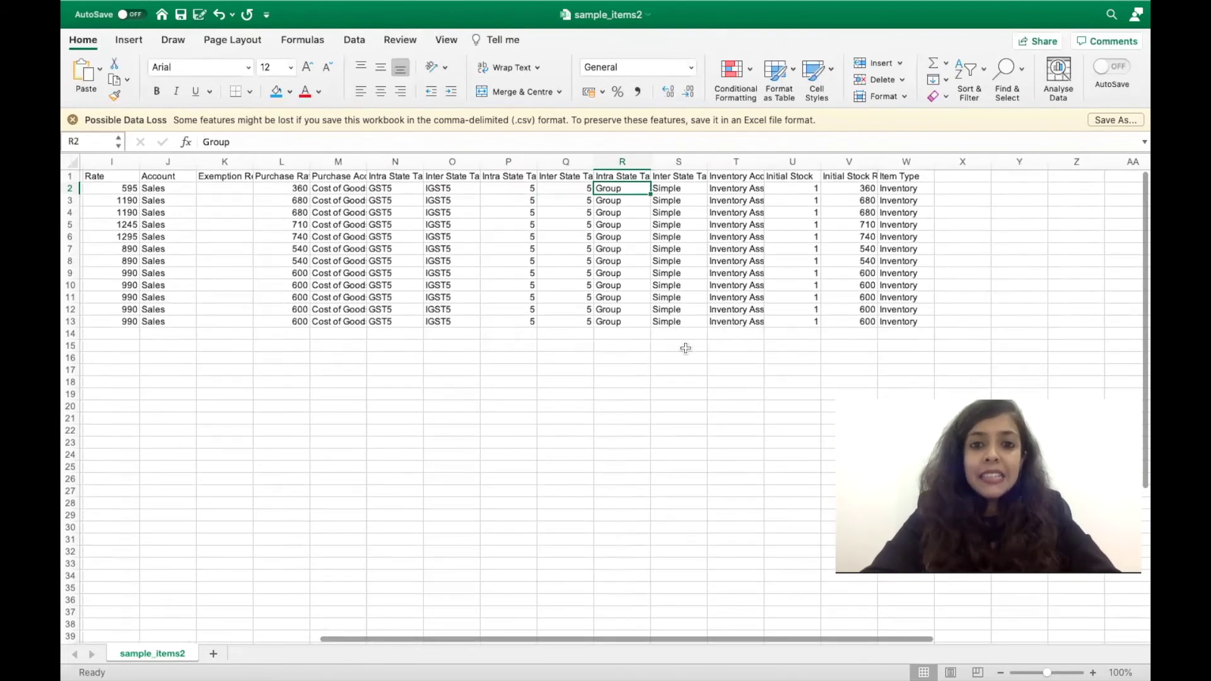
pyautogui.doubleClick(650, 163)
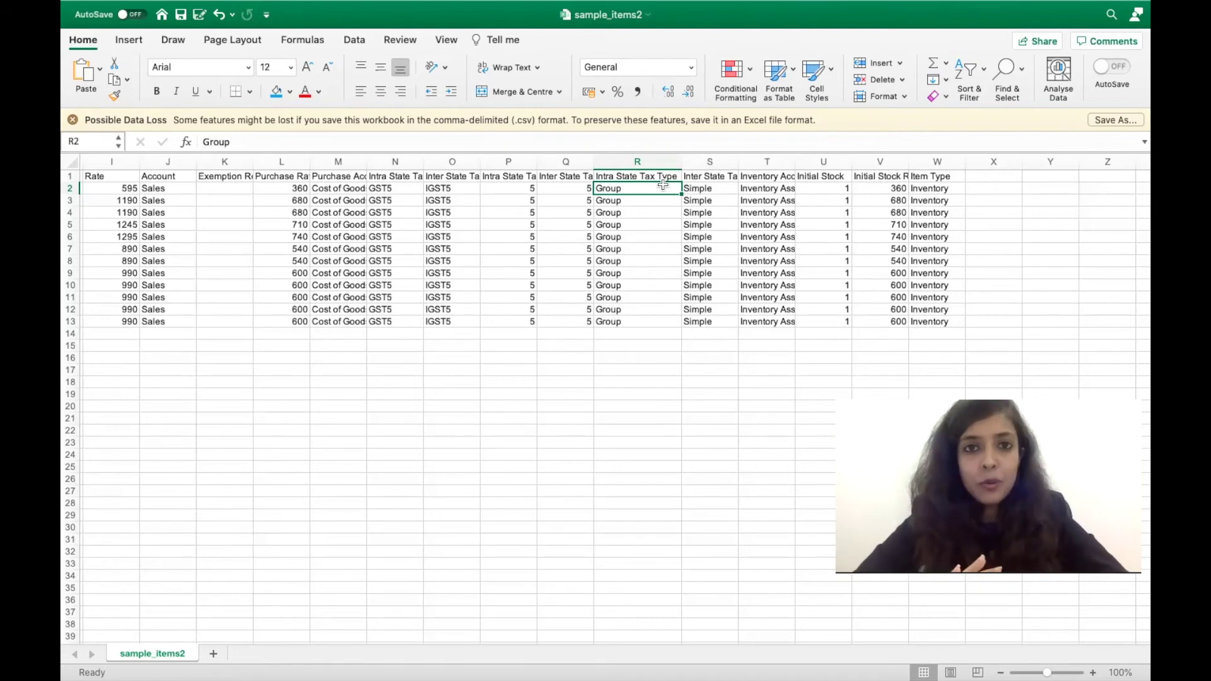
# Step: Compare the state tax name and rate columns with the Intra State and Inter State Tax Type columns in row 2
pyautogui.press('Left')
pyautogui.press('Left')
pyautogui.press('Left')
pyautogui.press('Left')
pyautogui.press('Left')
pyautogui.press('Left')
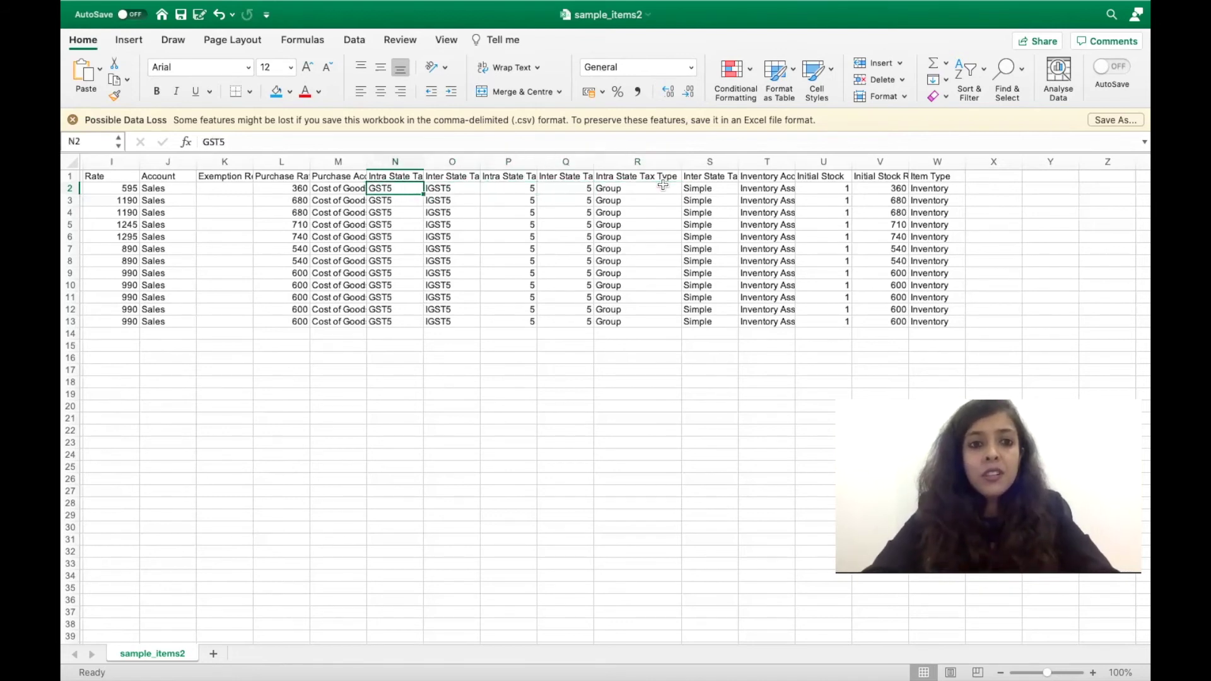
pyautogui.press('Right')
pyautogui.press('Right')
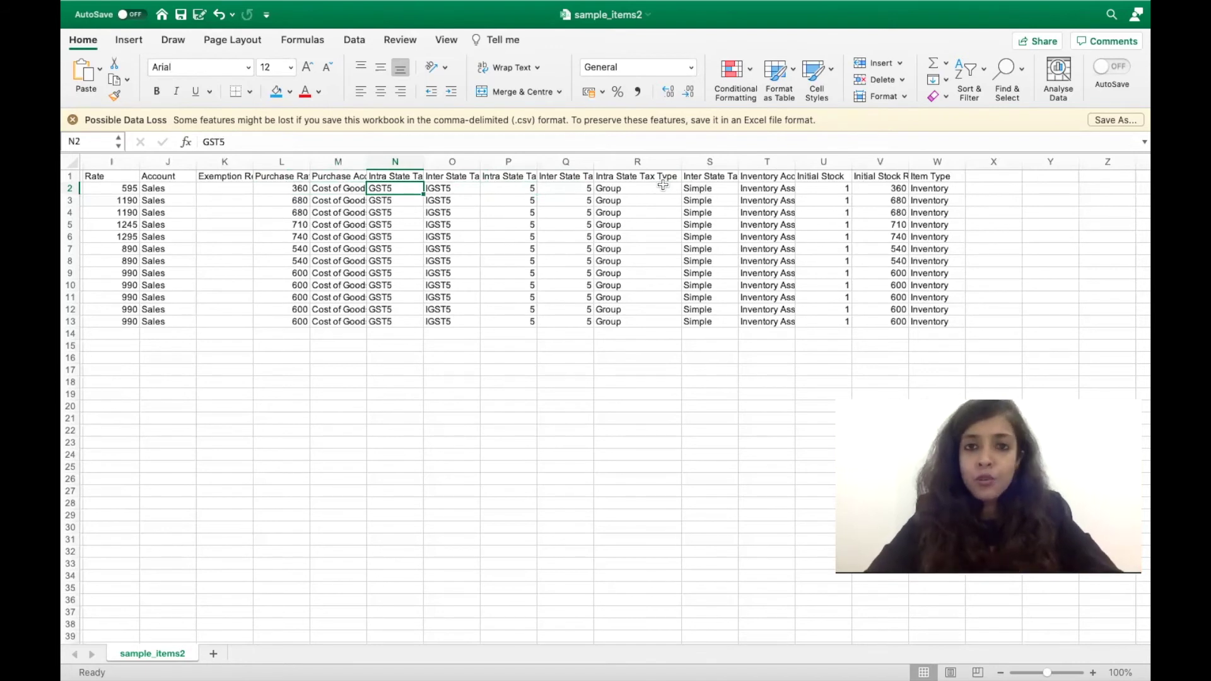
pyautogui.press('Right')
pyautogui.press('Right')
pyautogui.press('Right')
pyautogui.press('Right')
pyautogui.press('Right')
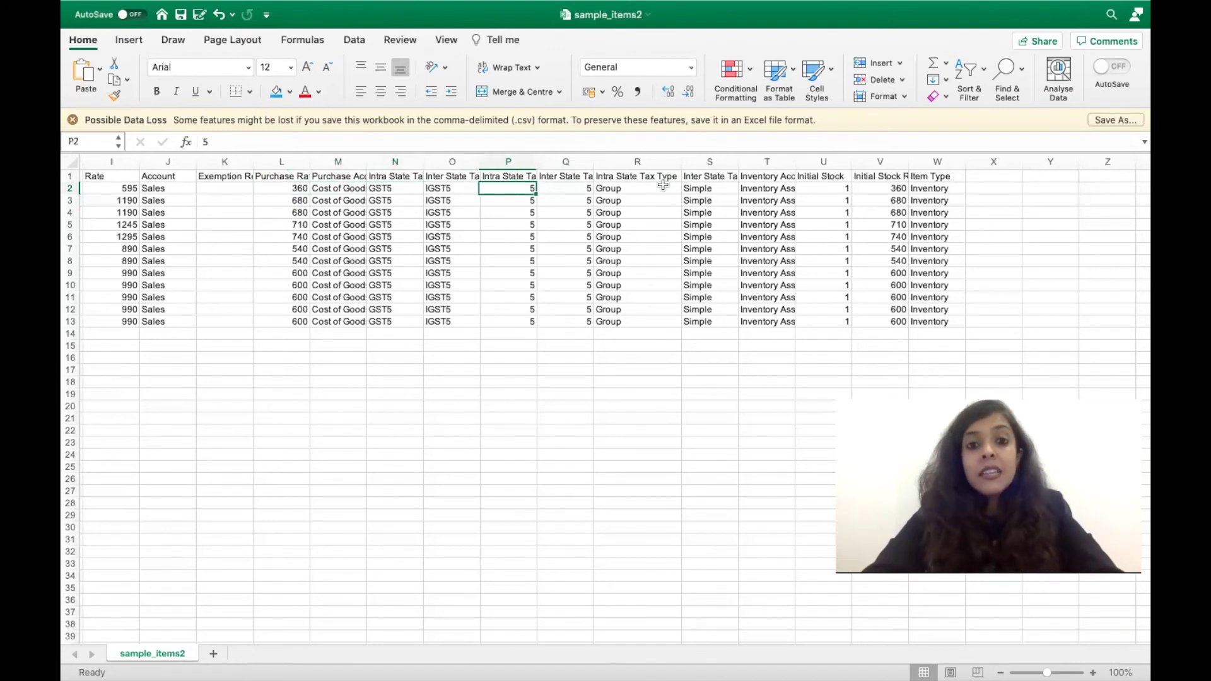
# Step: Widen the Inter State Tax Type, Inventory Account and Initial Stock Rate columns to fit their headings
pyautogui.moveTo(738, 161); pyautogui.dragTo(770, 161)
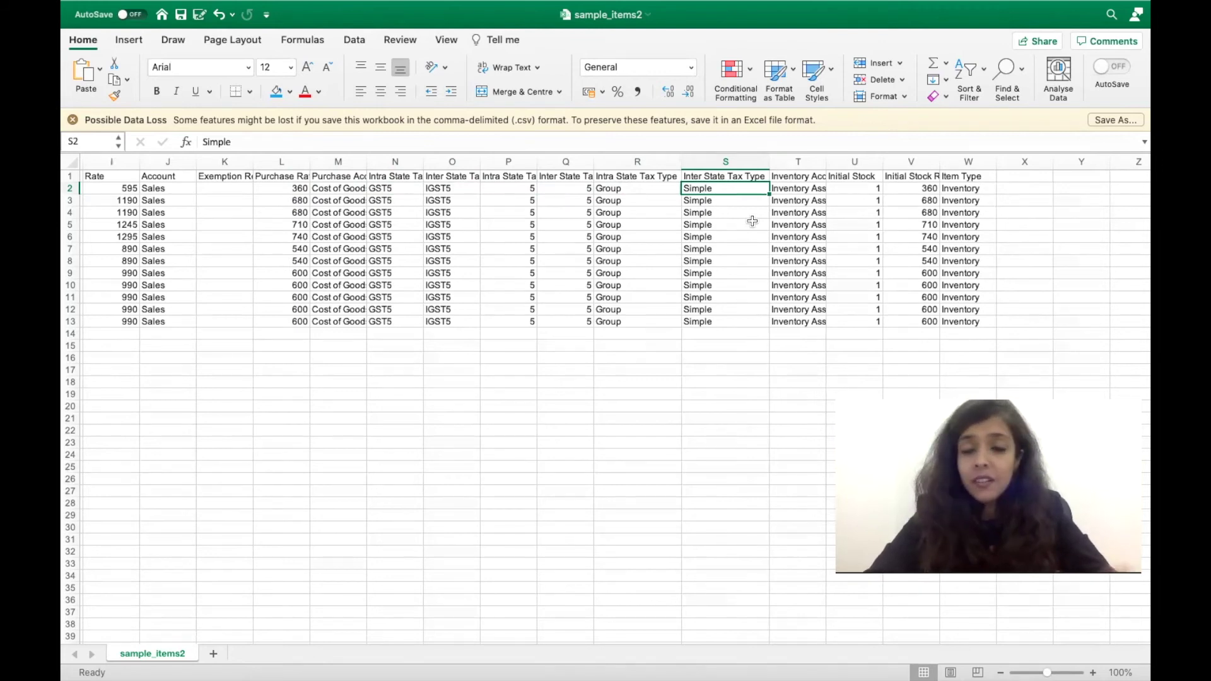
pyautogui.doubleClick(827, 162)
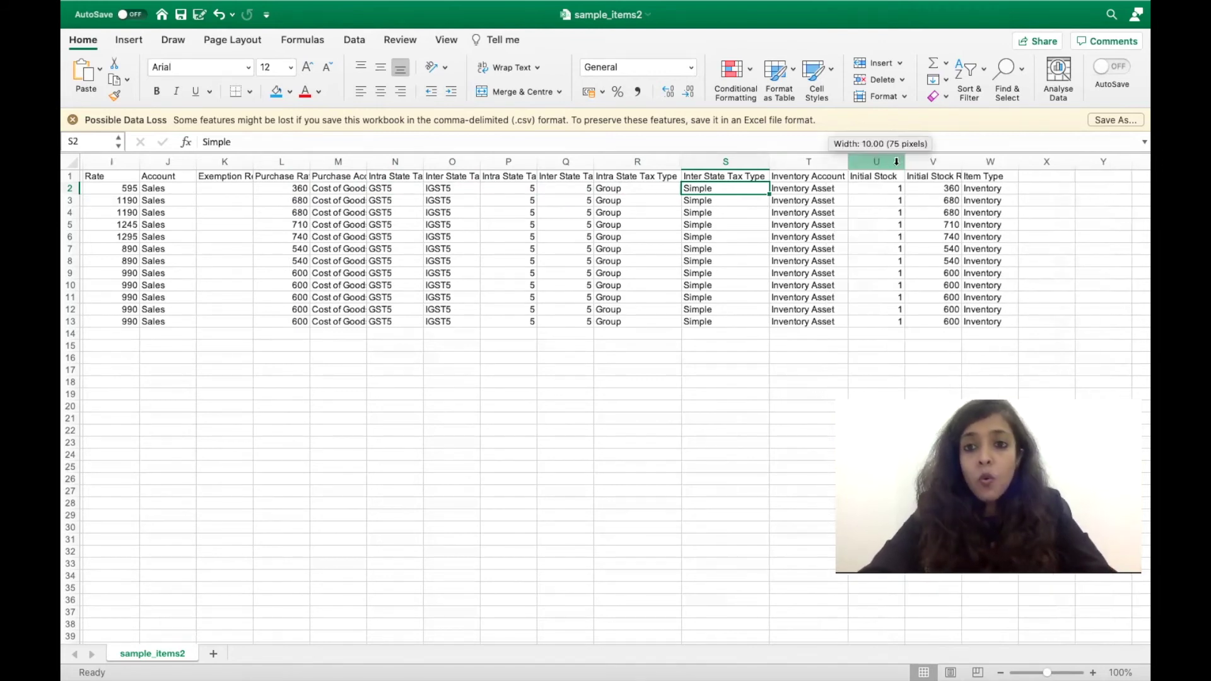
pyautogui.doubleClick(962, 162)
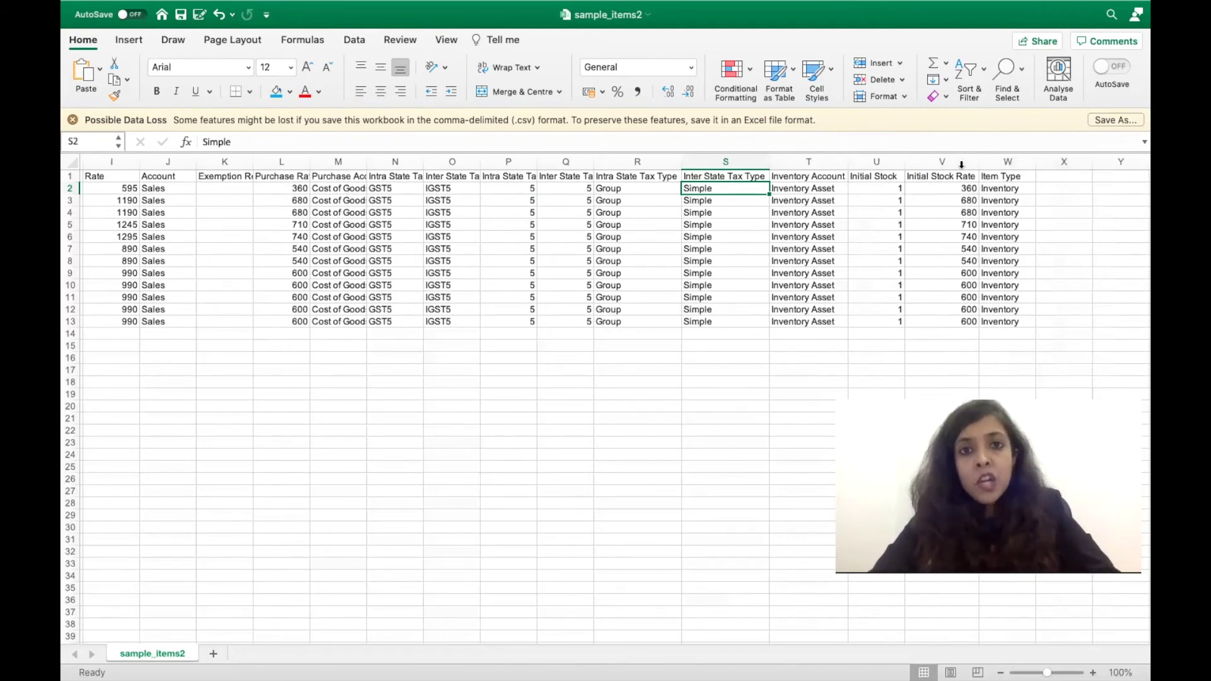
# Step: Examine the Inventory Account and Initial Stock columns of the item sheet
pyautogui.press('Right')
pyautogui.press('Right')
pyautogui.press('Right')
pyautogui.press('Right')
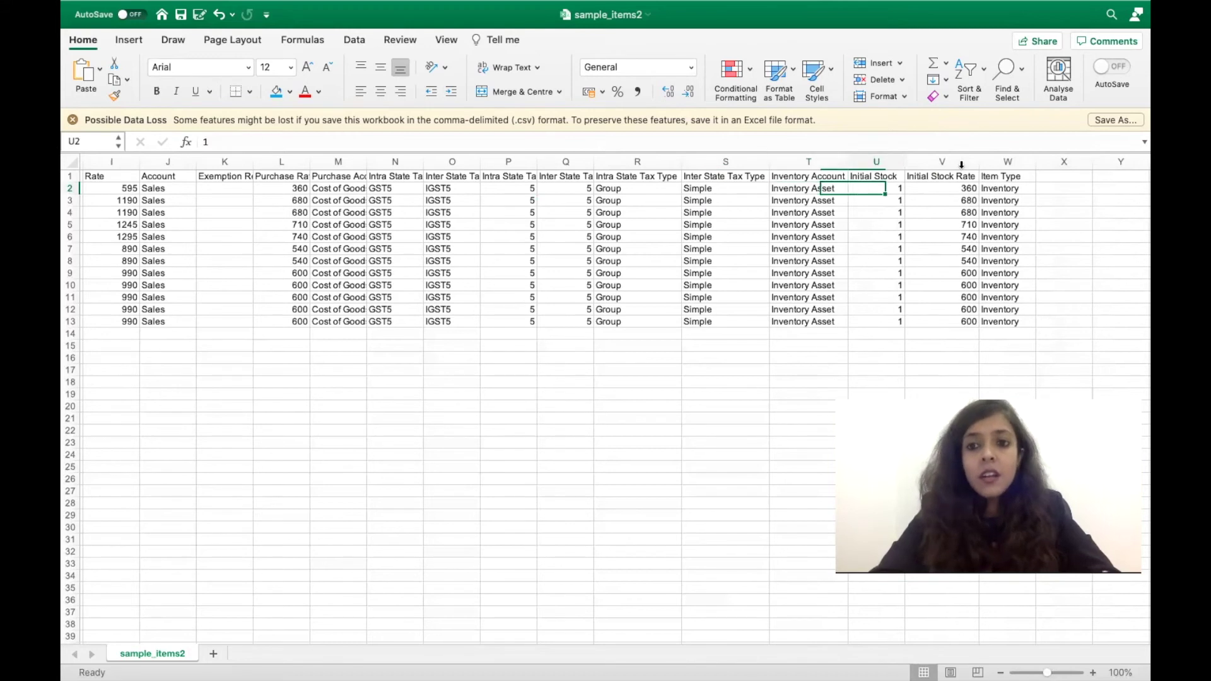
pyautogui.press('Left')
pyautogui.press('Left')
pyautogui.press('Left')
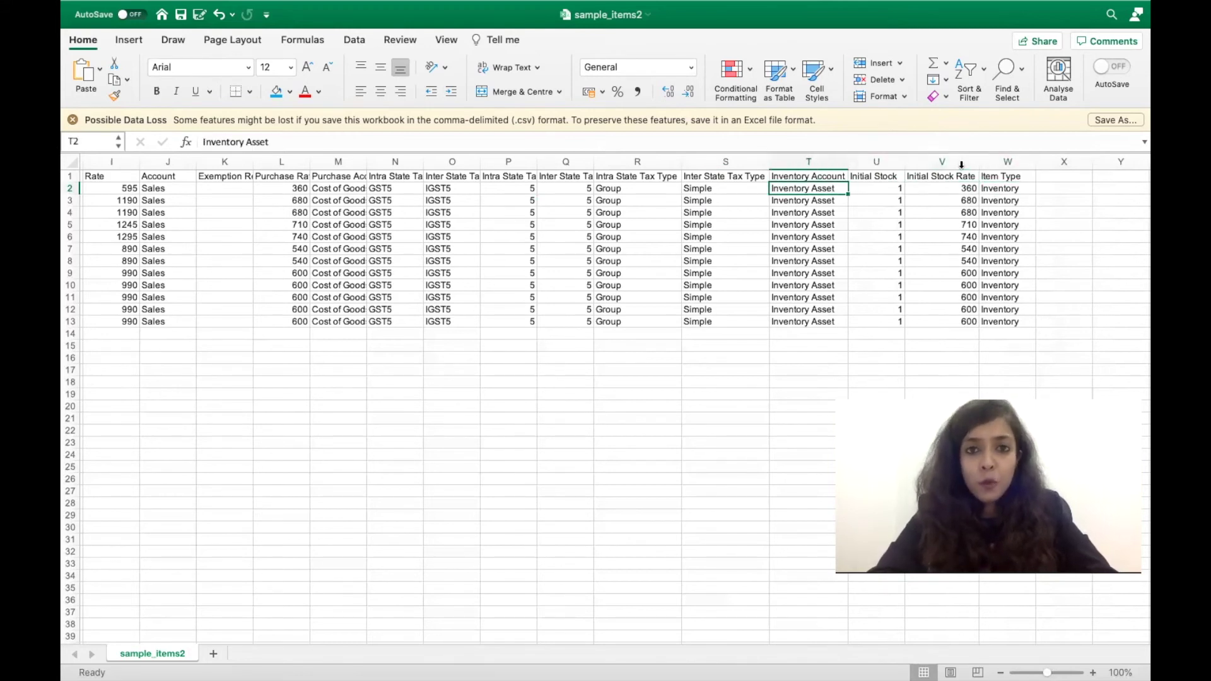
pyautogui.press('Up')
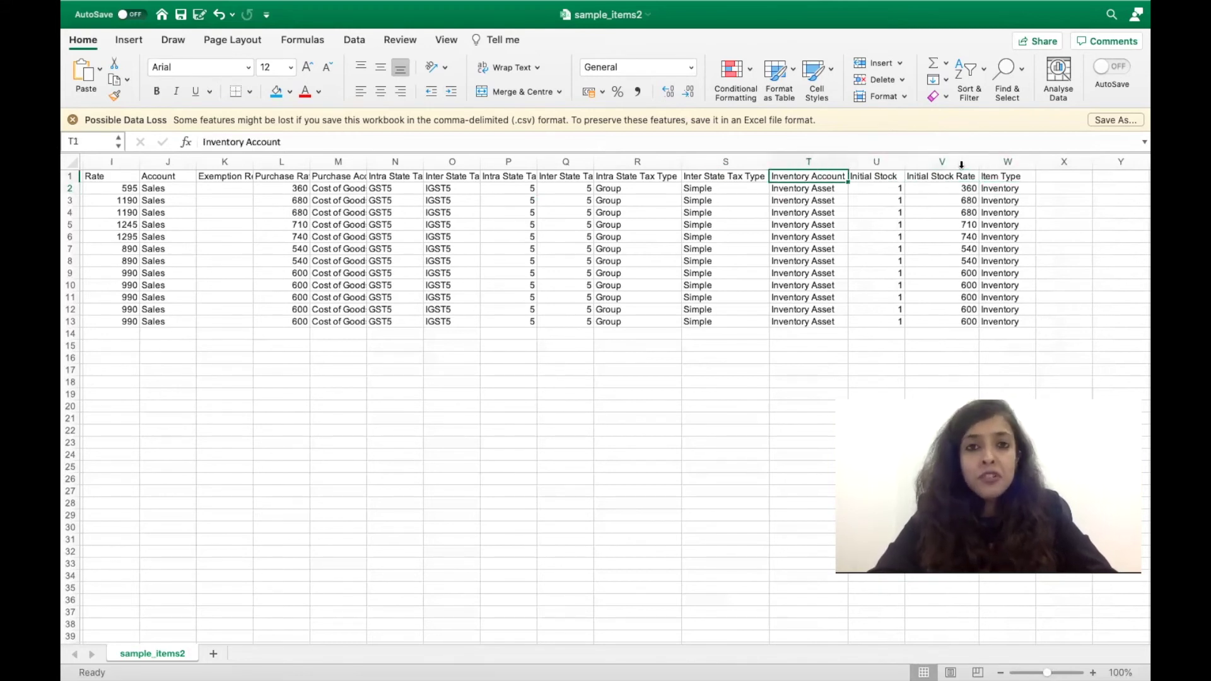
pyautogui.press('Down')
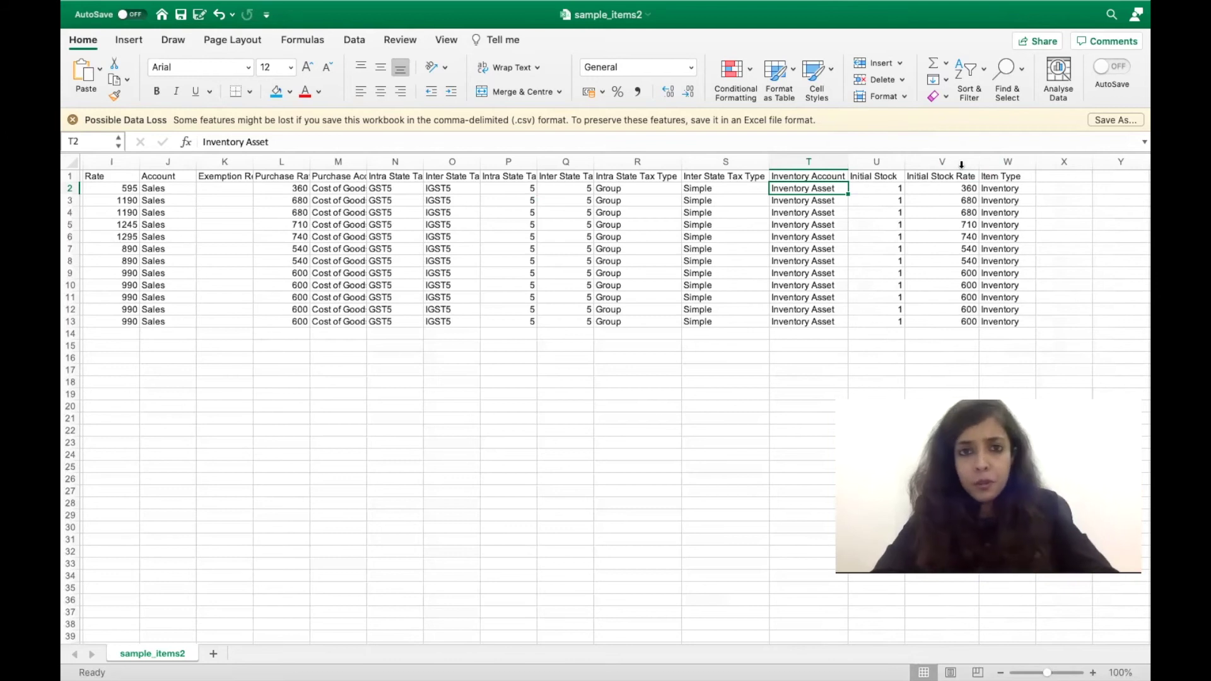
pyautogui.press('Right')
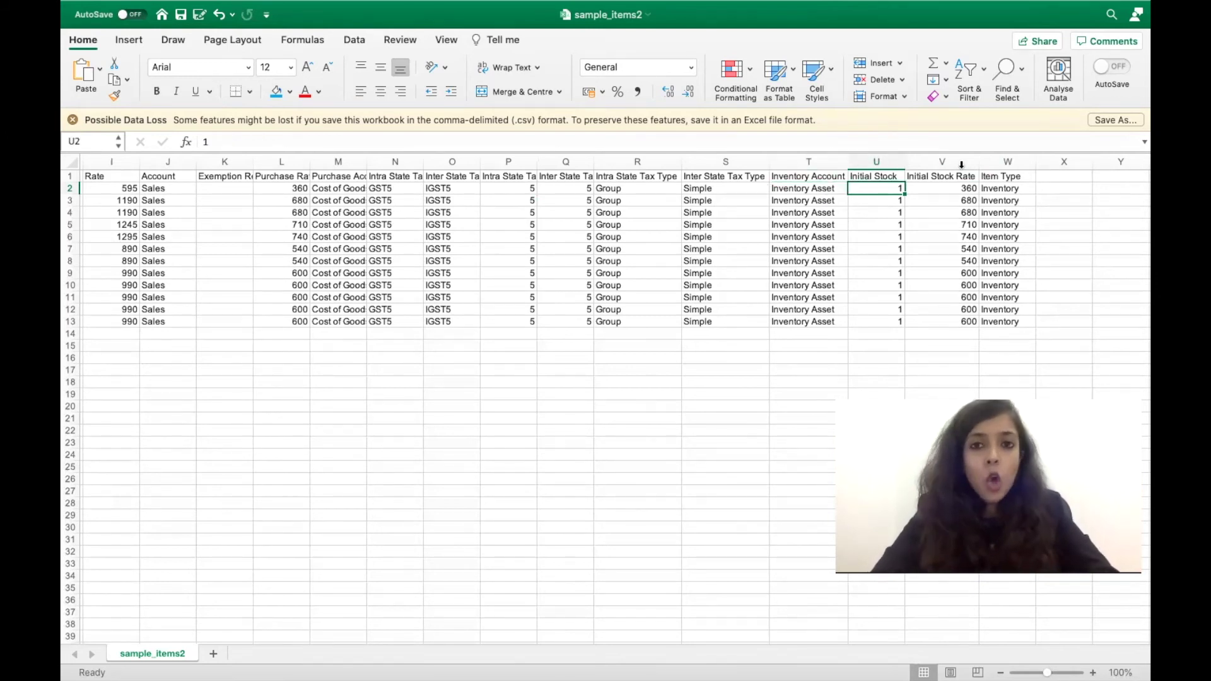
# Step: Check the Initial Stock Rate and Item Type columns in row 2 and save the sample_items2 file
pyautogui.press('Right')
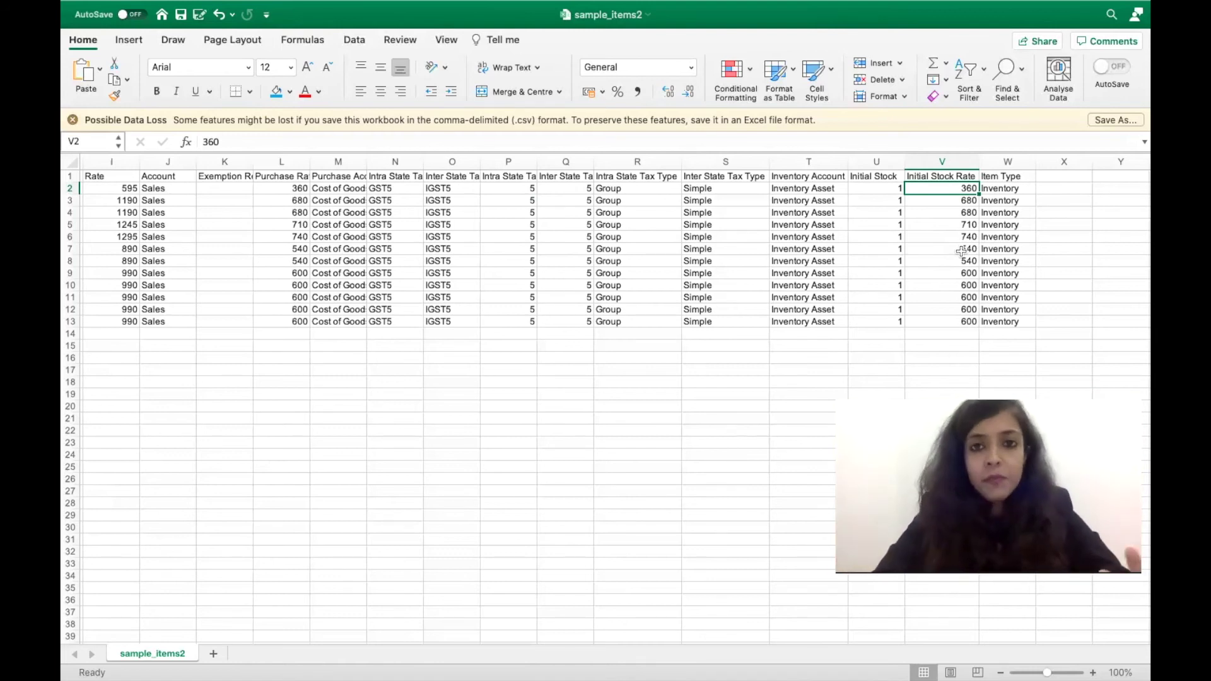
pyautogui.press('Right')
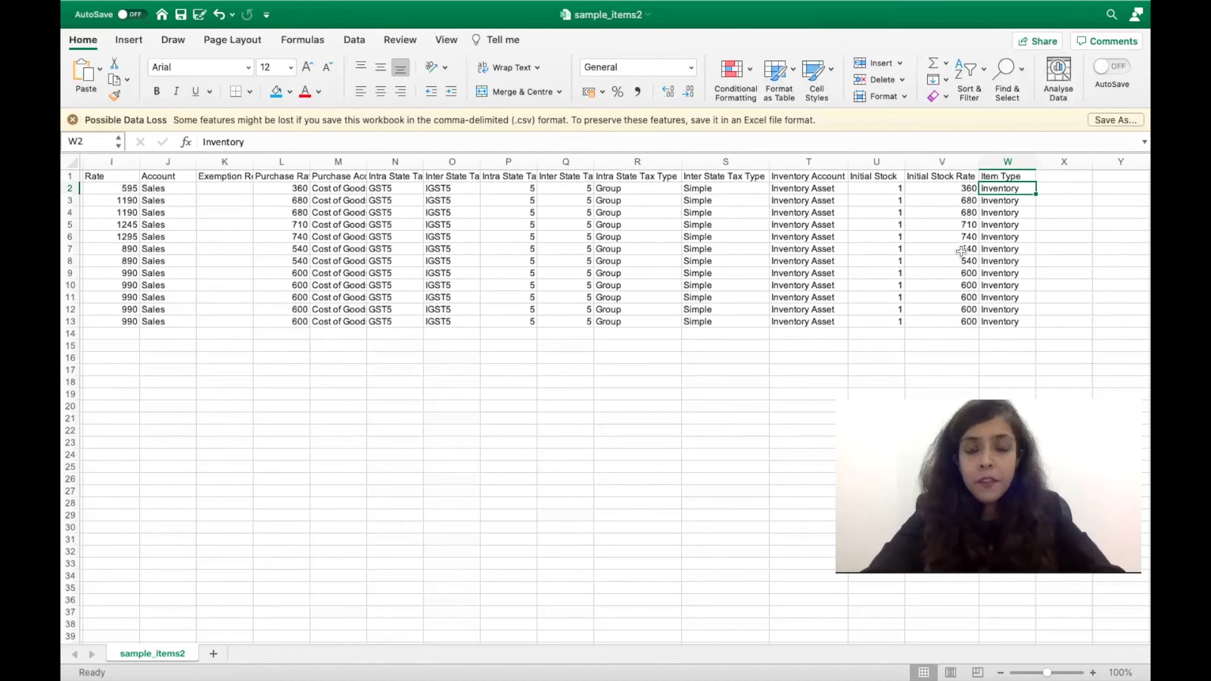
pyautogui.hscroll(-10, 961, 252)
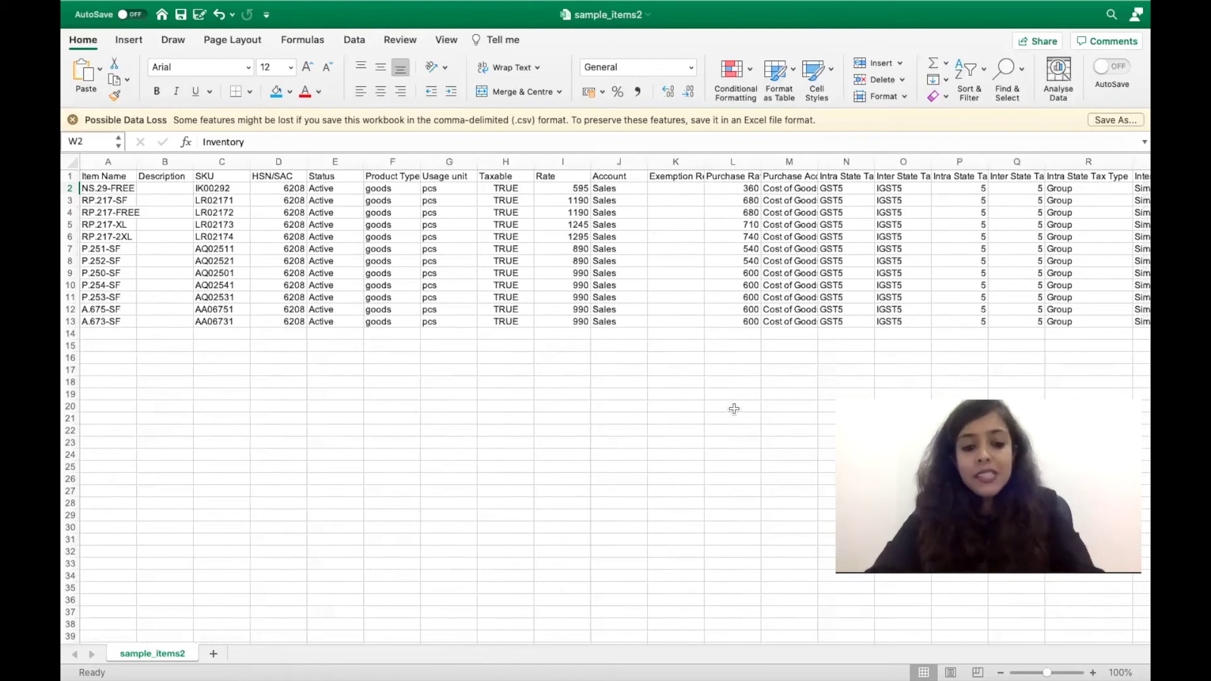
pyautogui.press('super+s')
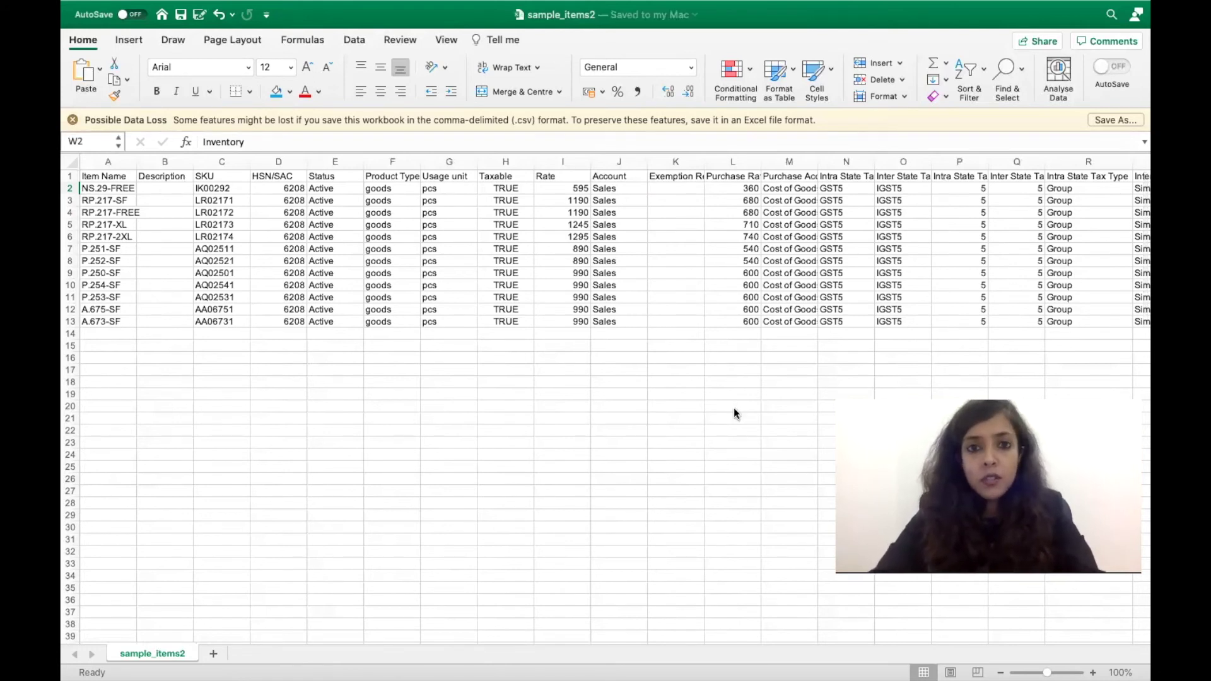
# Step: Switch to Zoho Books and advance the sample_items2.csv import to field mapping, with duplicate handling set to Skip
pyautogui.hotkey('ctrl', 'Left')
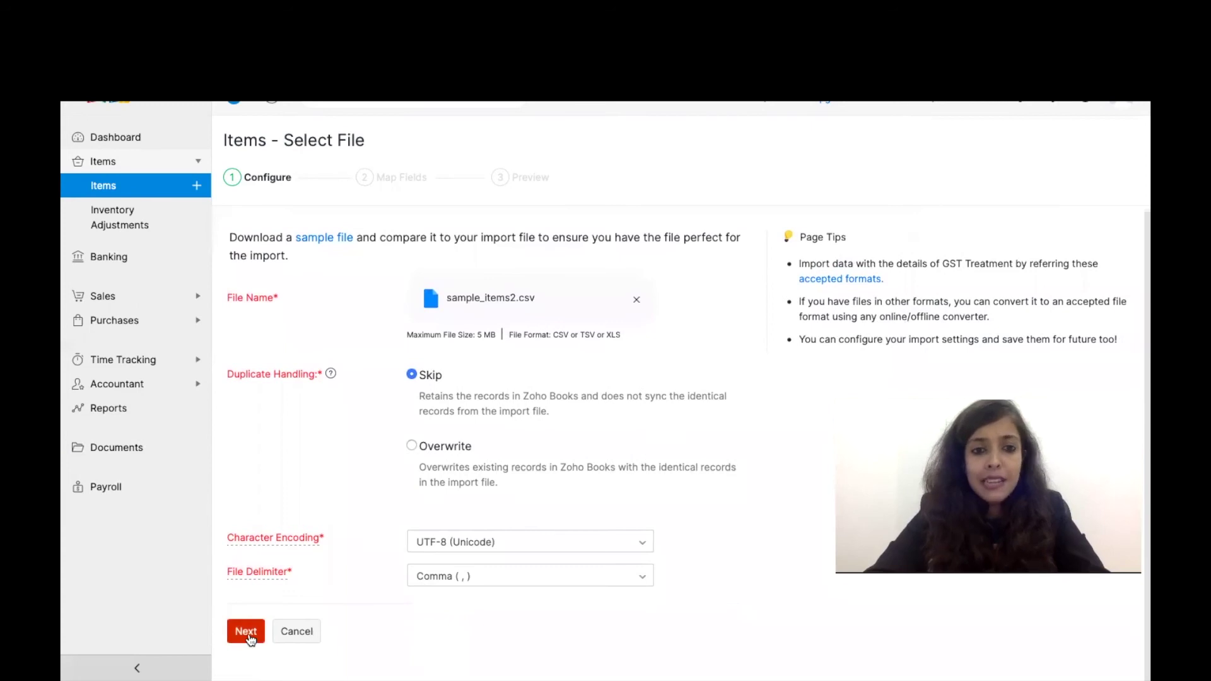
pyautogui.click(248, 634)
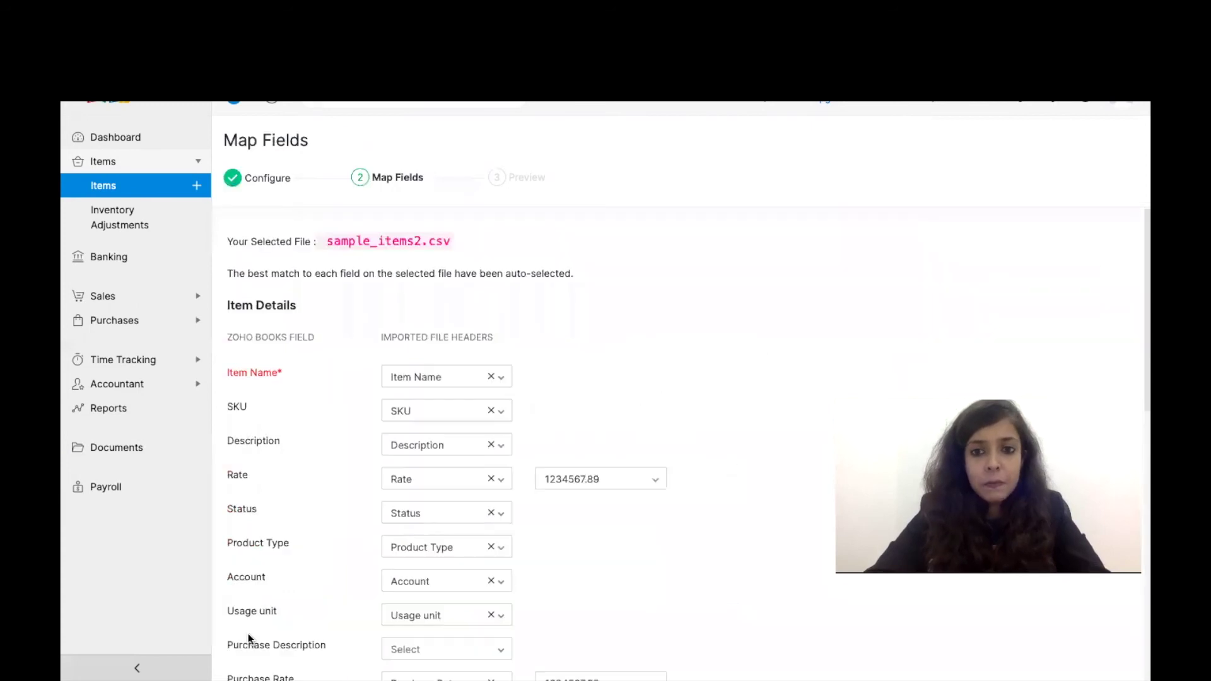
pyautogui.scroll(-7, 517, 456)
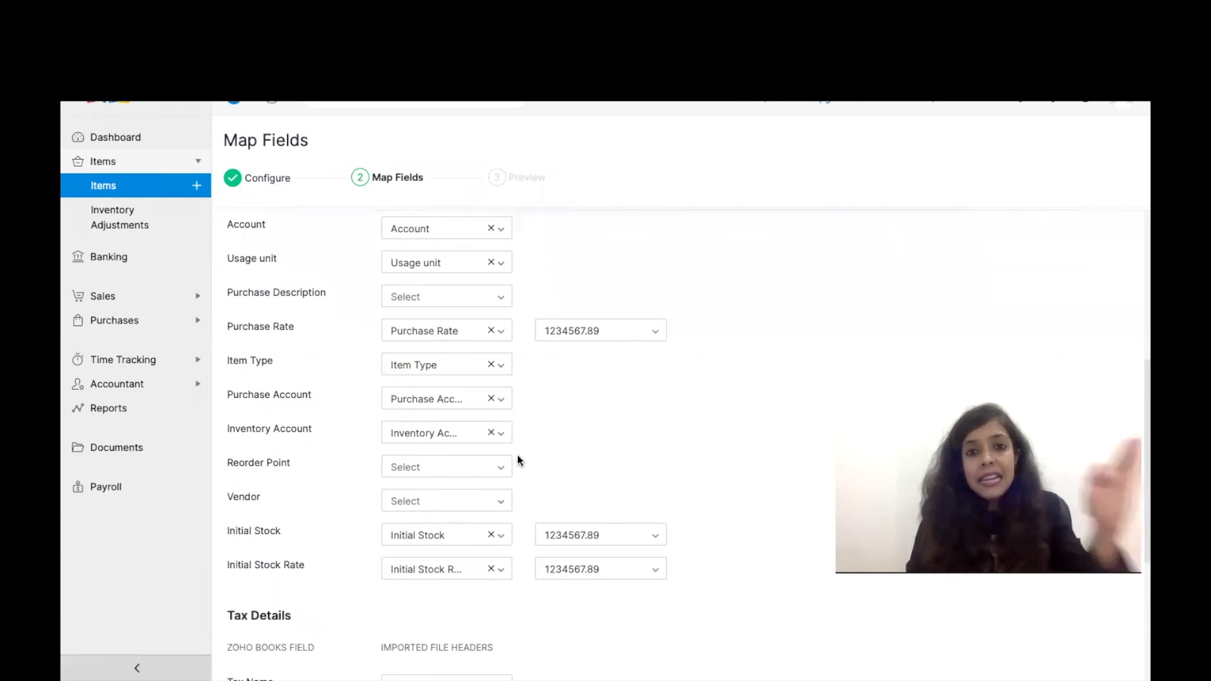
pyautogui.scroll(2, 512, 288)
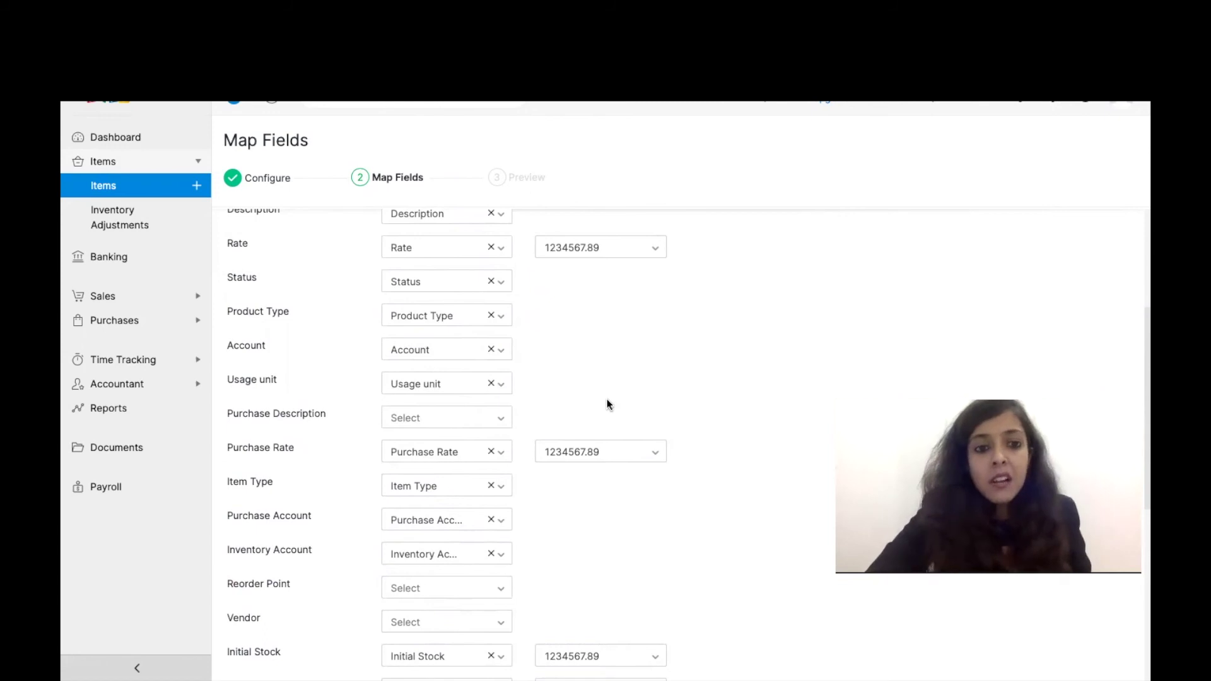
# Step: Map the Purchase Description field to the import file's Description header
pyautogui.tripleClick(313, 415)
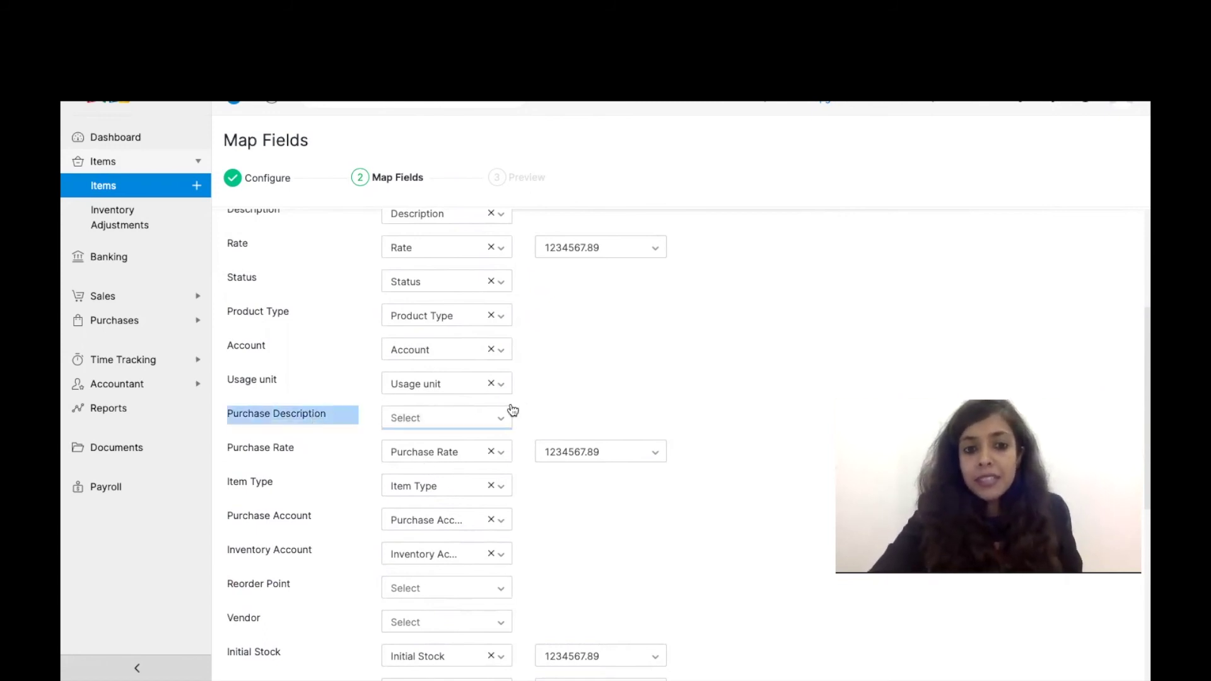
pyautogui.click(506, 415)
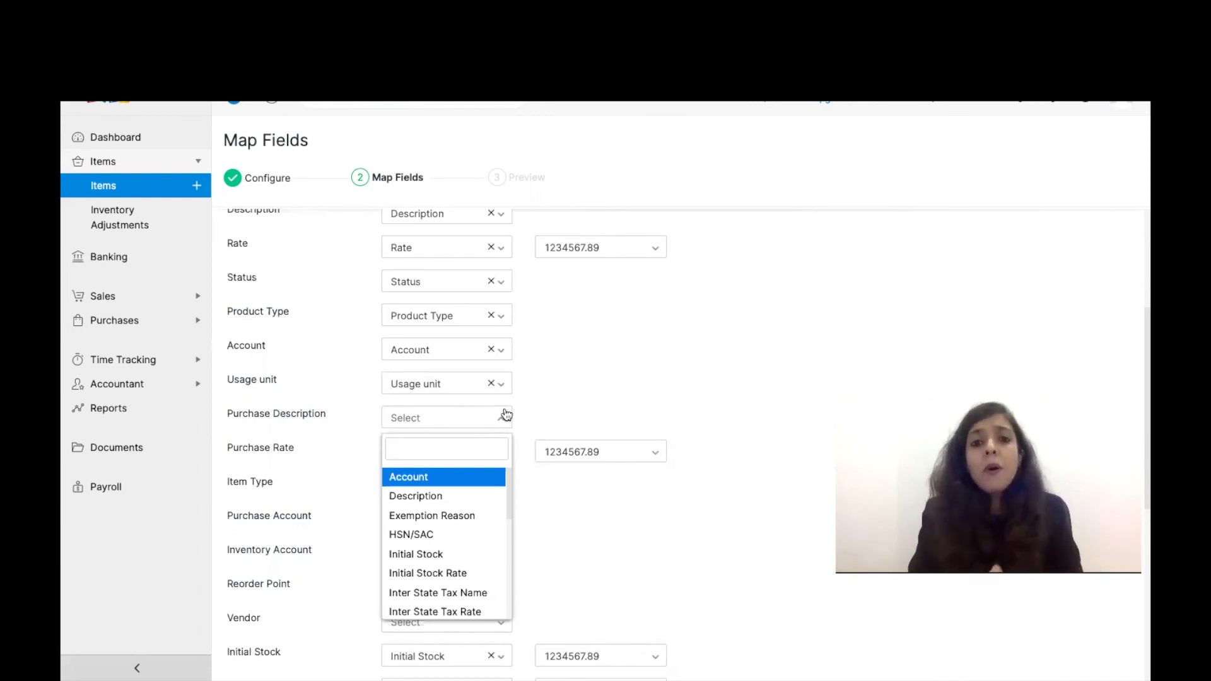
pyautogui.scroll(-2, 453, 504)
pyautogui.scroll(5, 452, 505)
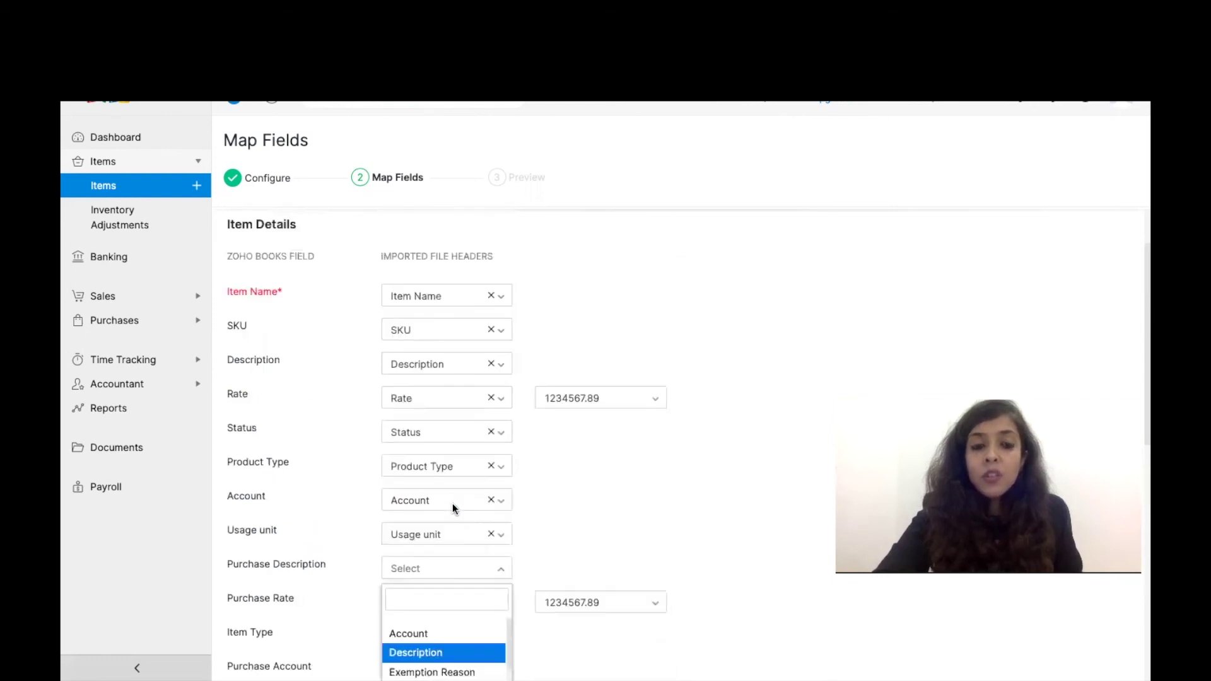
pyautogui.scroll(-2, 453, 509)
pyautogui.scroll(-5, 456, 509)
pyautogui.scroll(1, 463, 564)
pyautogui.scroll(-2, 461, 564)
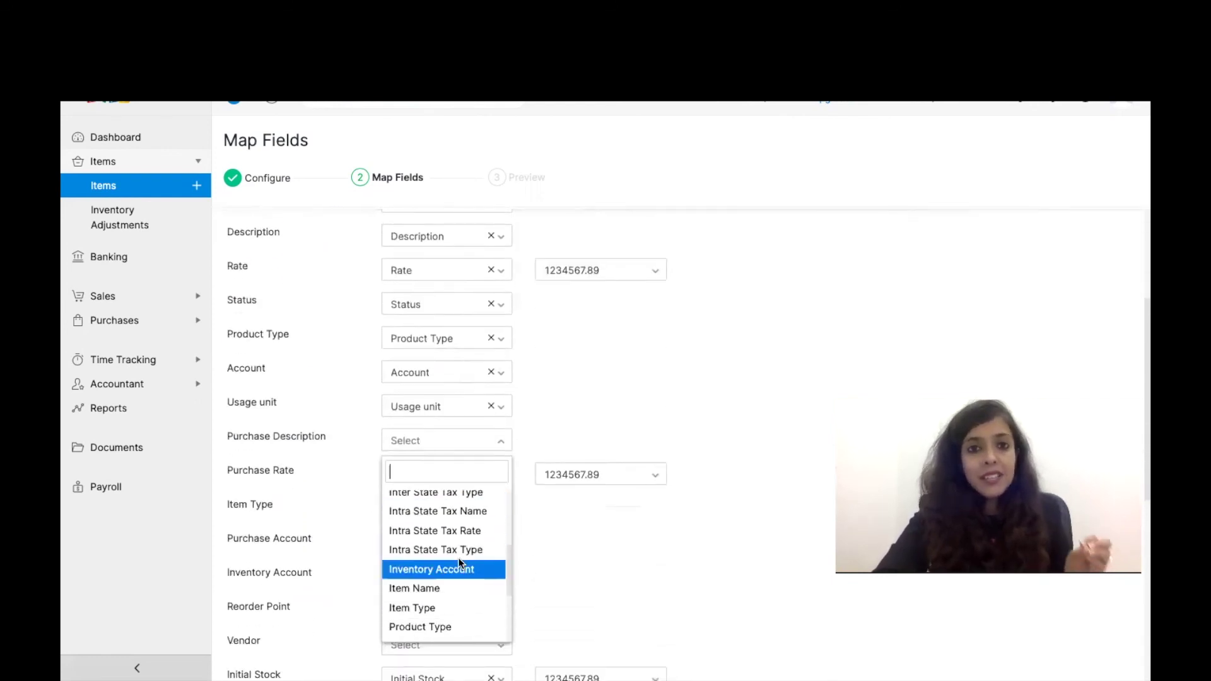
pyautogui.scroll(-3, 461, 564)
pyautogui.scroll(-2, 461, 563)
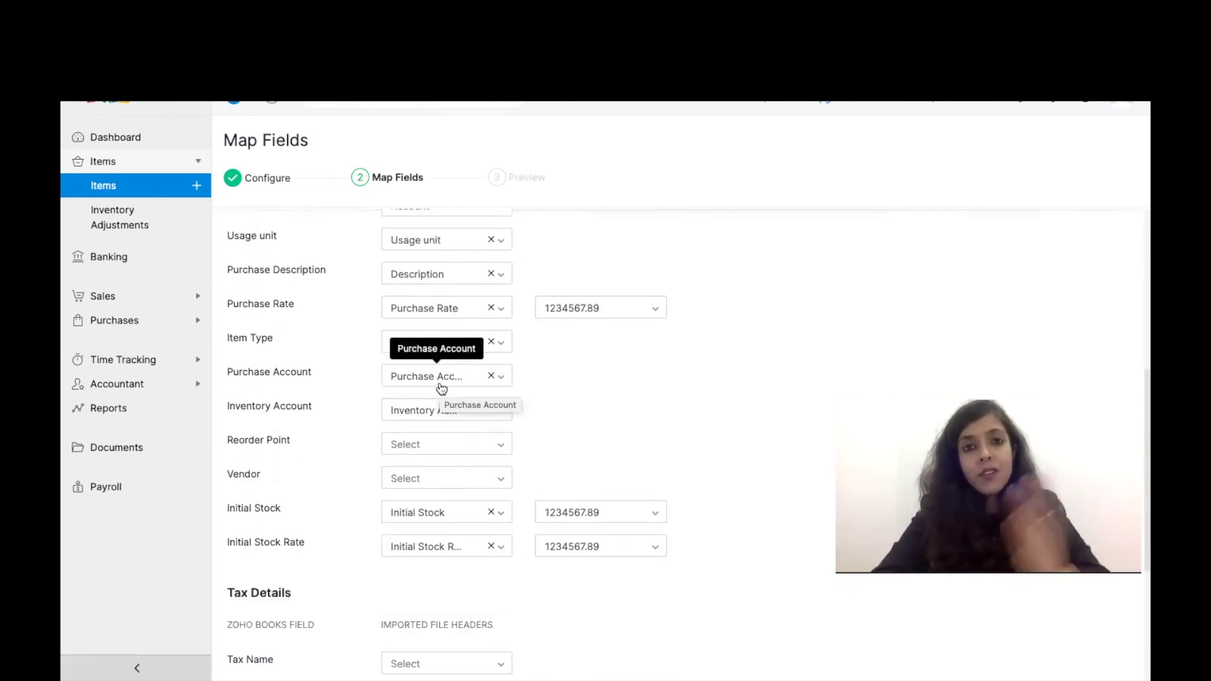
# Step: Review the item and tax field mappings, clear the Purchase Description match and continue to the import preview
pyautogui.scroll(-3, 442, 388)
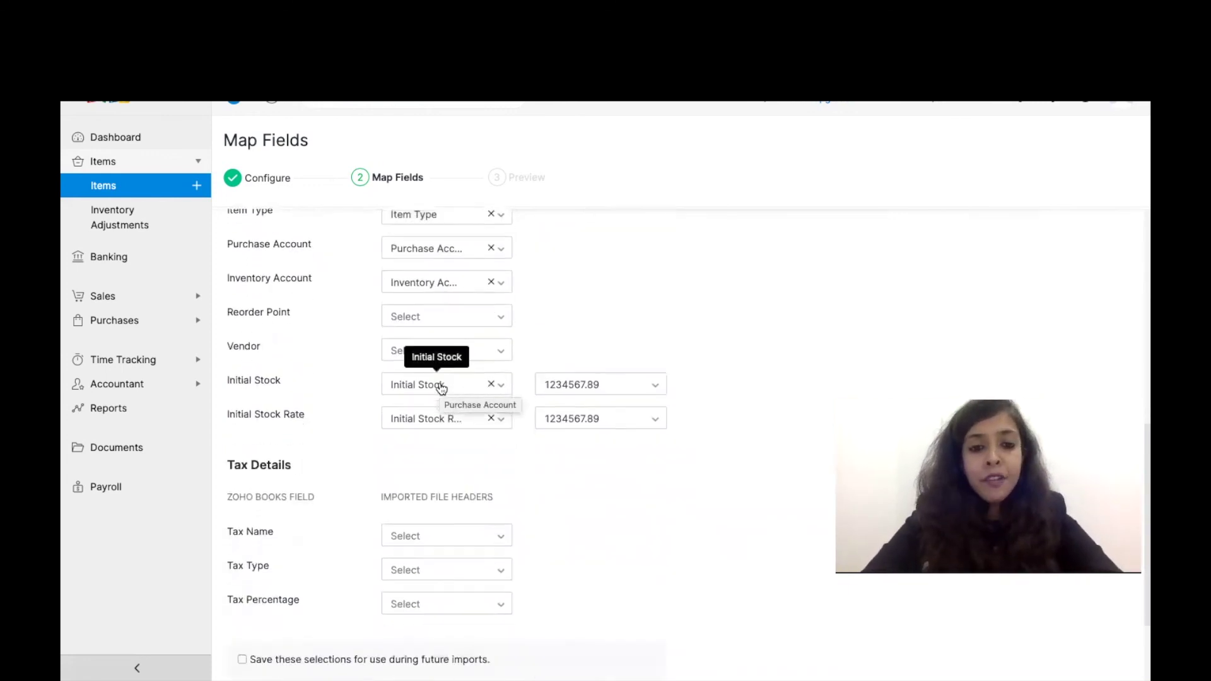
pyautogui.scroll(7, 527, 419)
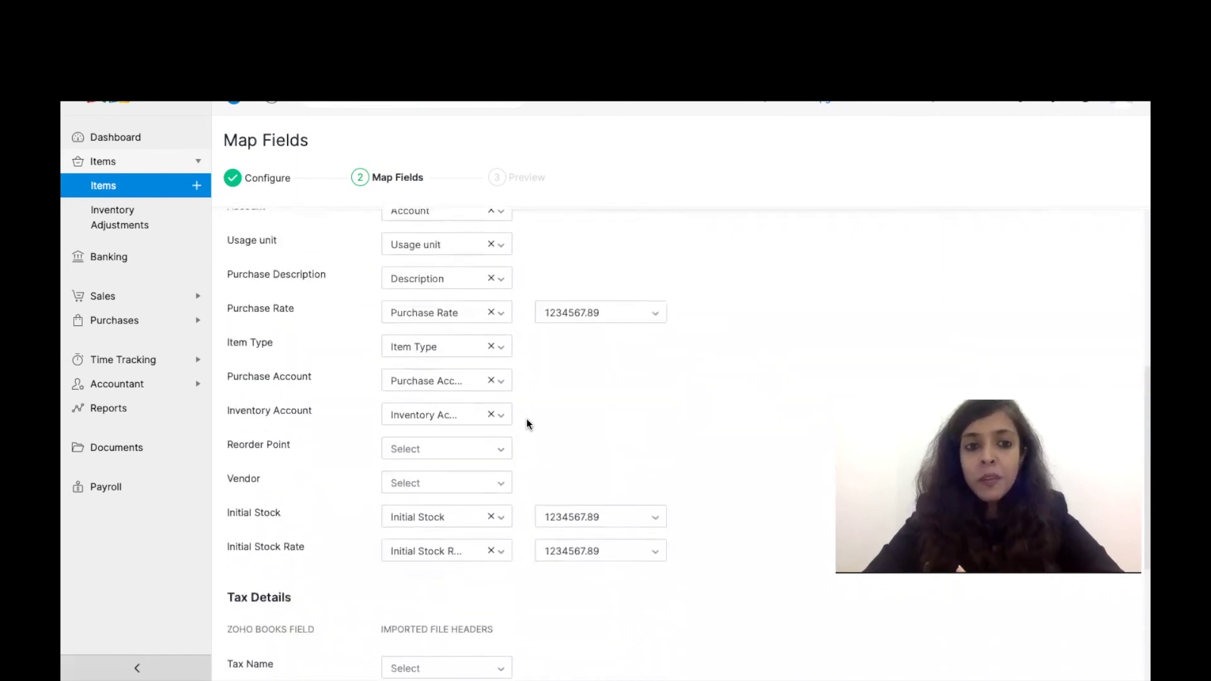
pyautogui.scroll(1, 529, 423)
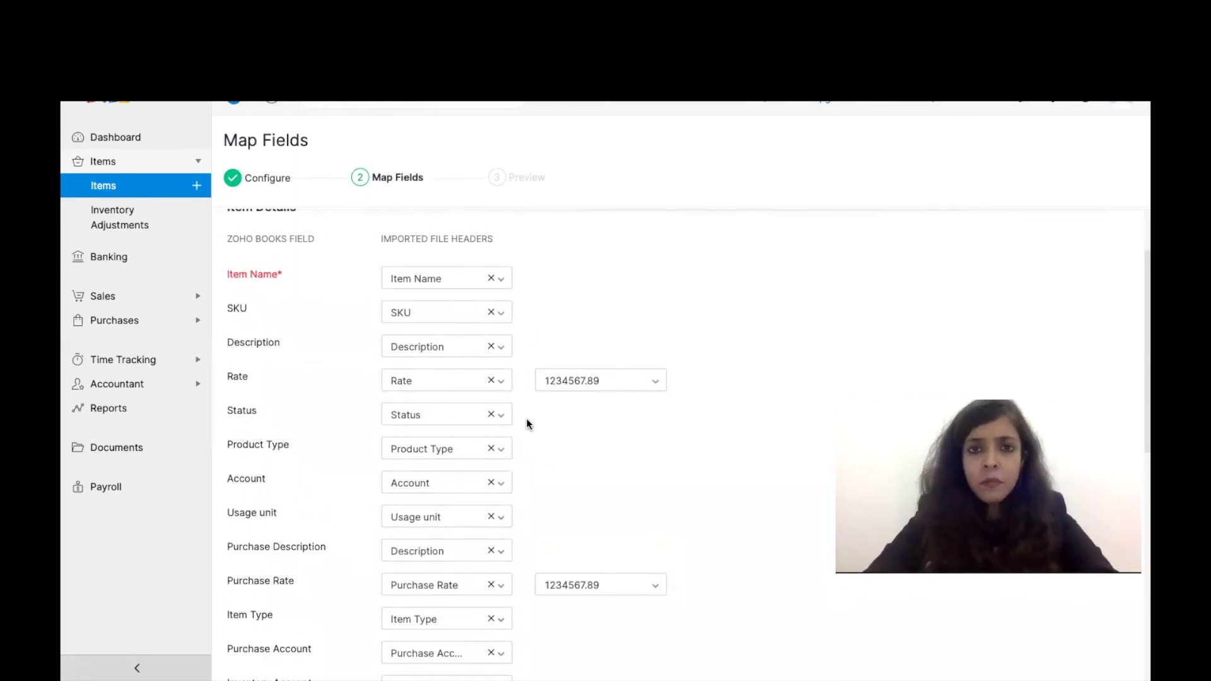
pyautogui.scroll(-2, 526, 415)
pyautogui.scroll(-5, 526, 415)
pyautogui.scroll(3, 642, 298)
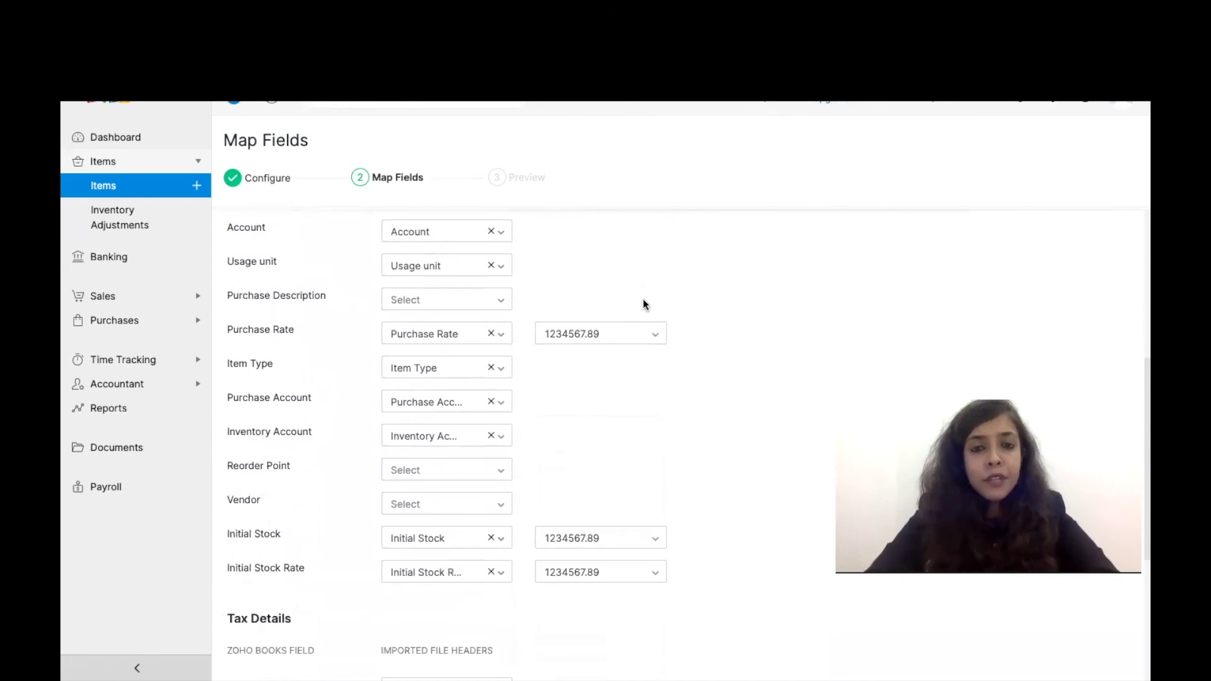
pyautogui.scroll(1, 558, 415)
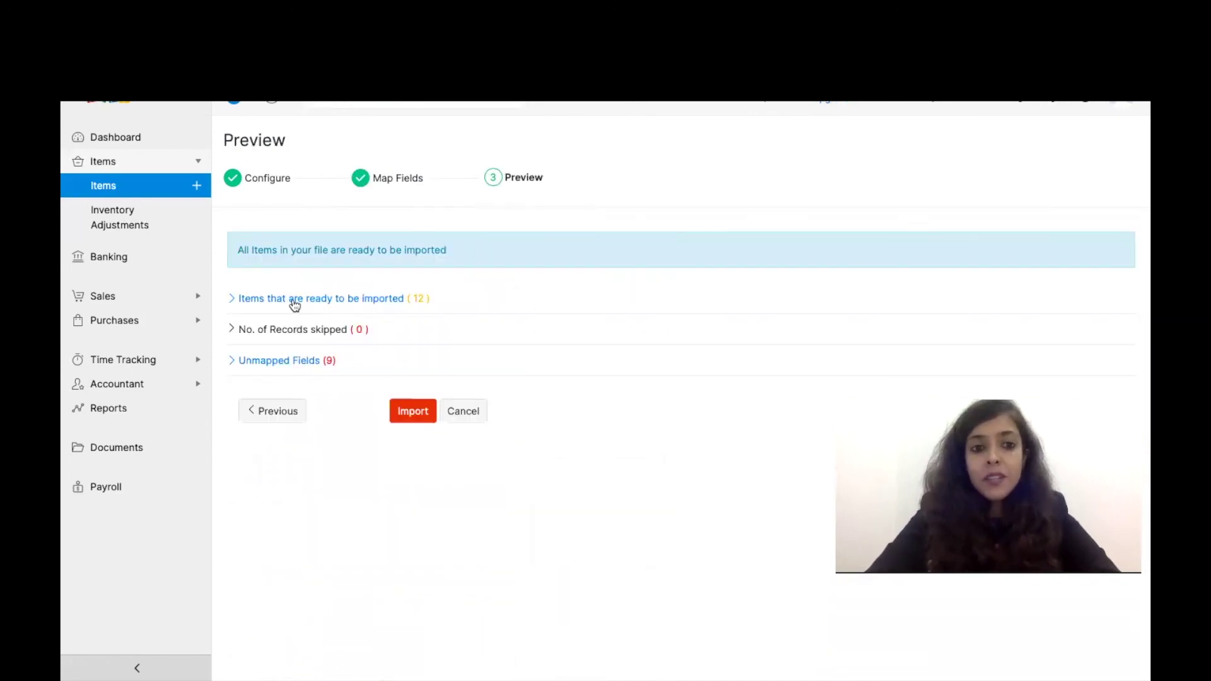
# Step: Review the ready items and the unmapped fields in the preview, and import the items
pyautogui.click(294, 302)
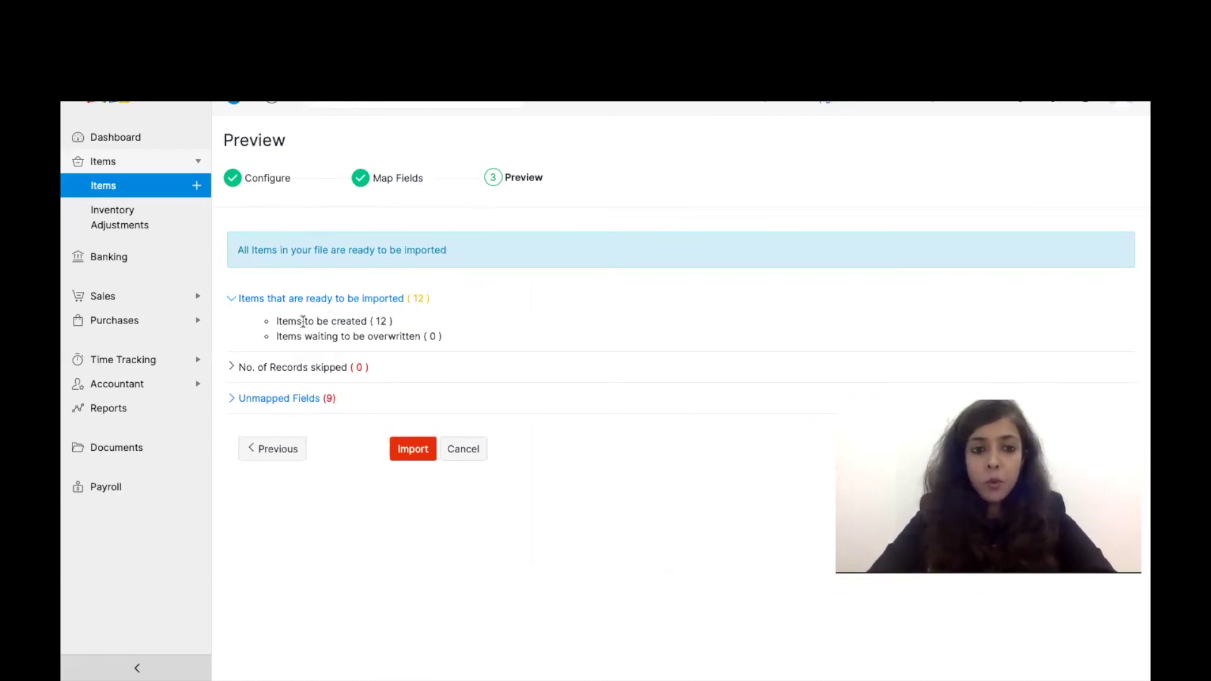
pyautogui.click(287, 369)
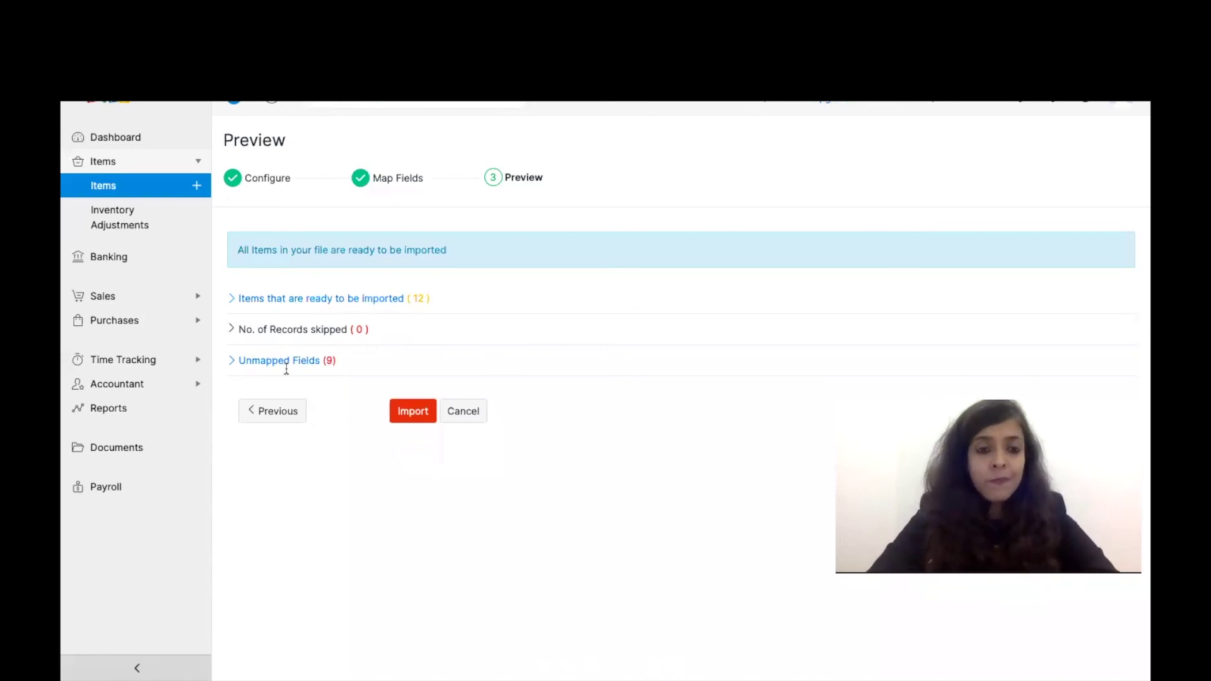
pyautogui.click(315, 361)
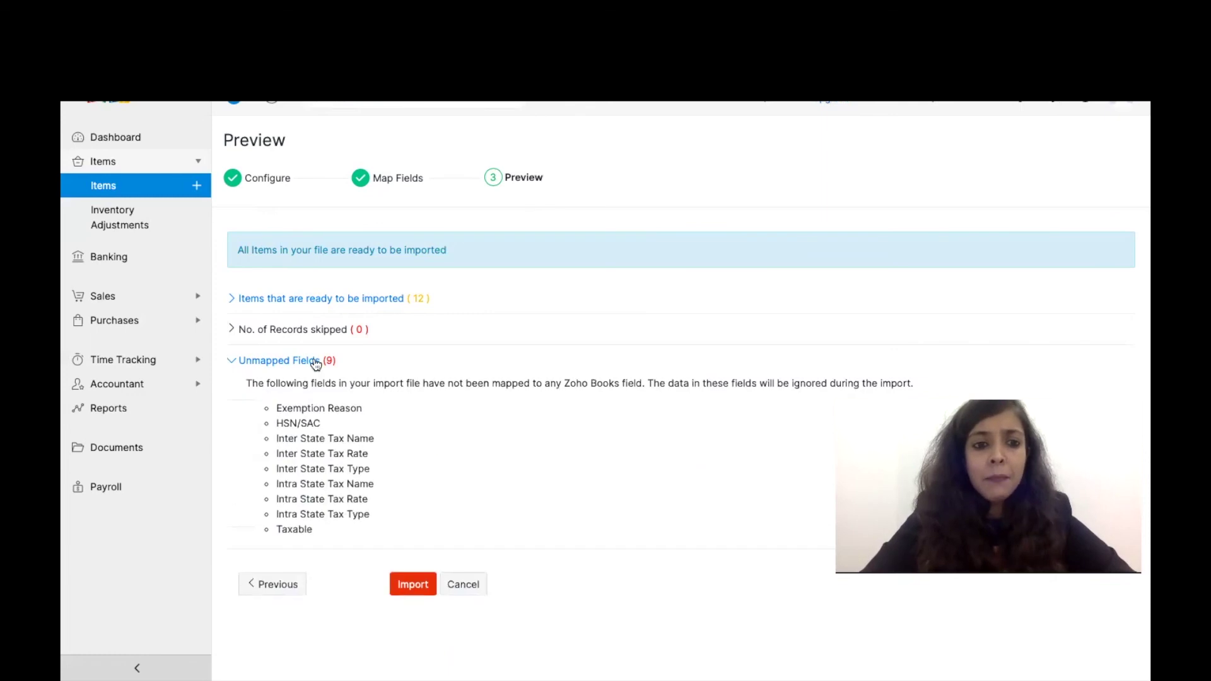
pyautogui.click(315, 361)
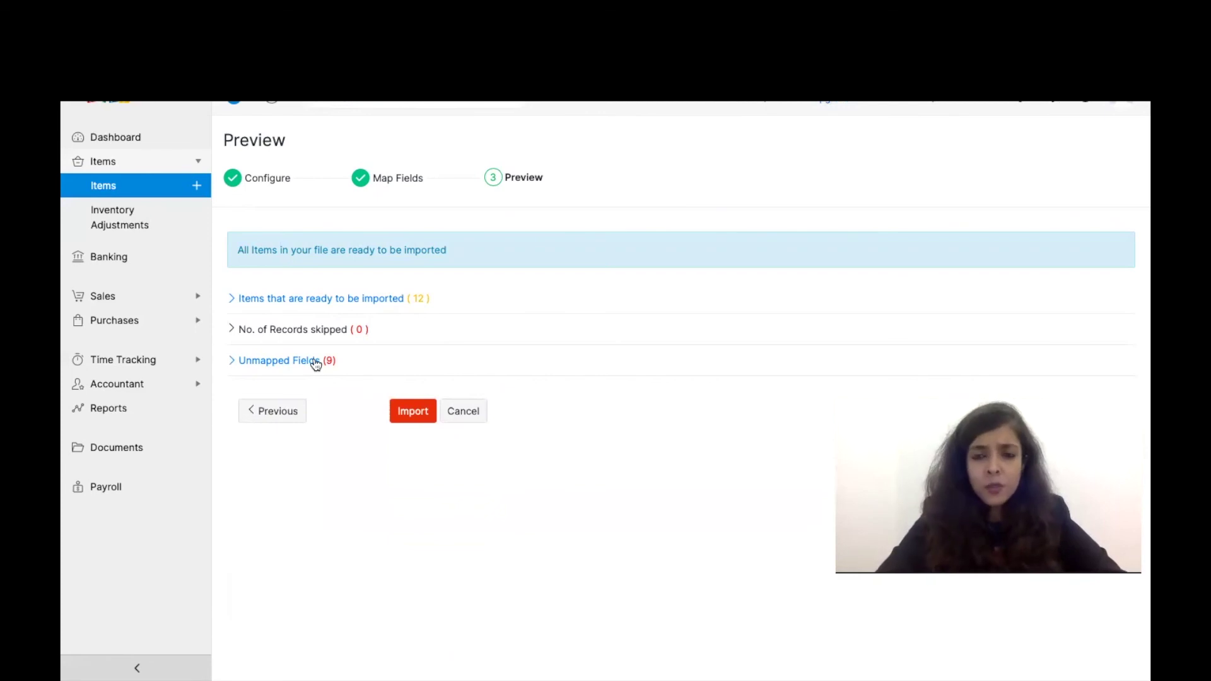
pyautogui.click(315, 363)
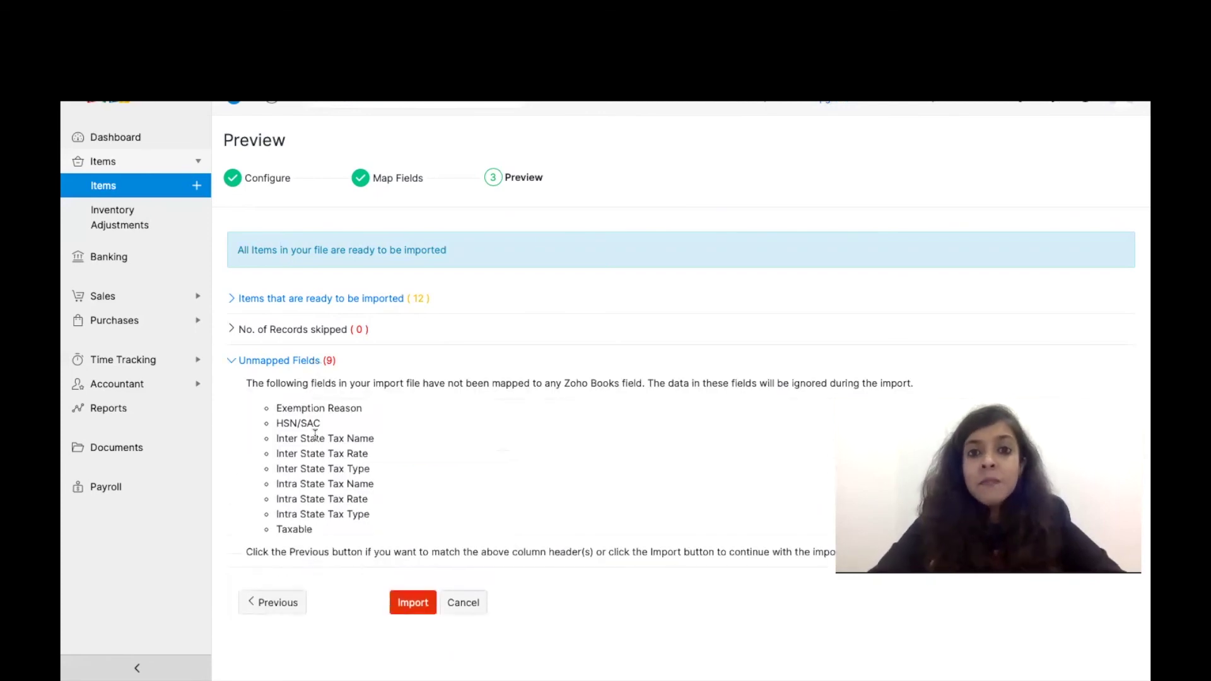
pyautogui.click(287, 362)
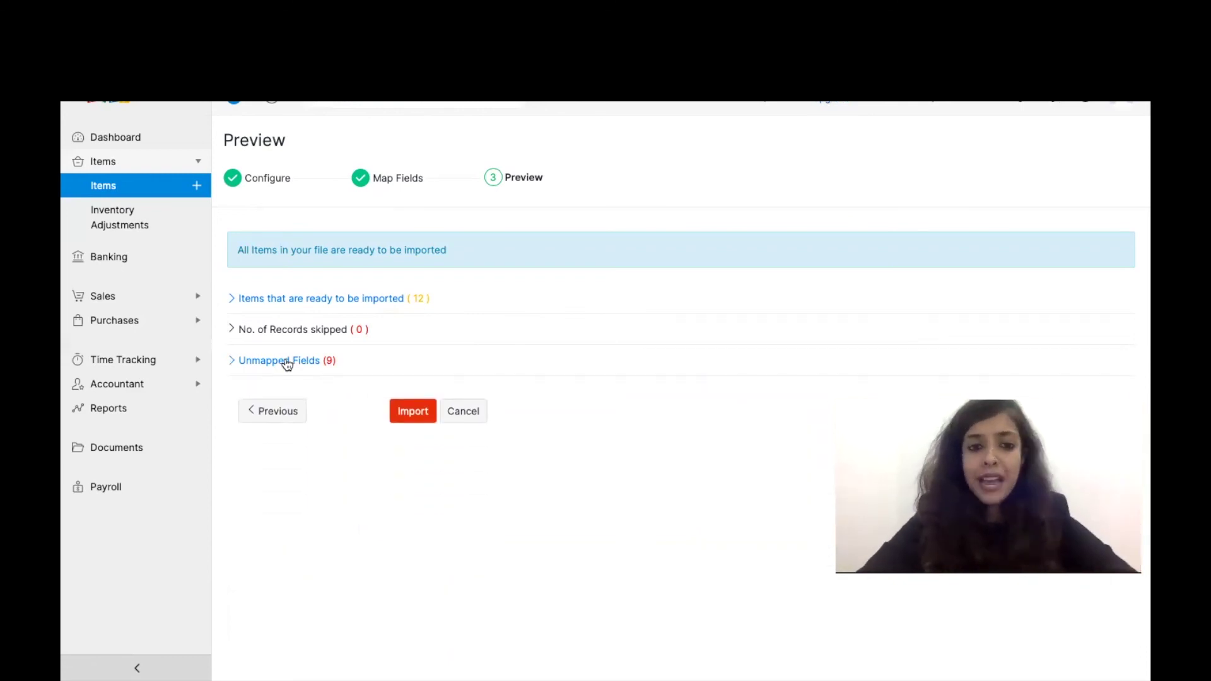
pyautogui.click(419, 412)
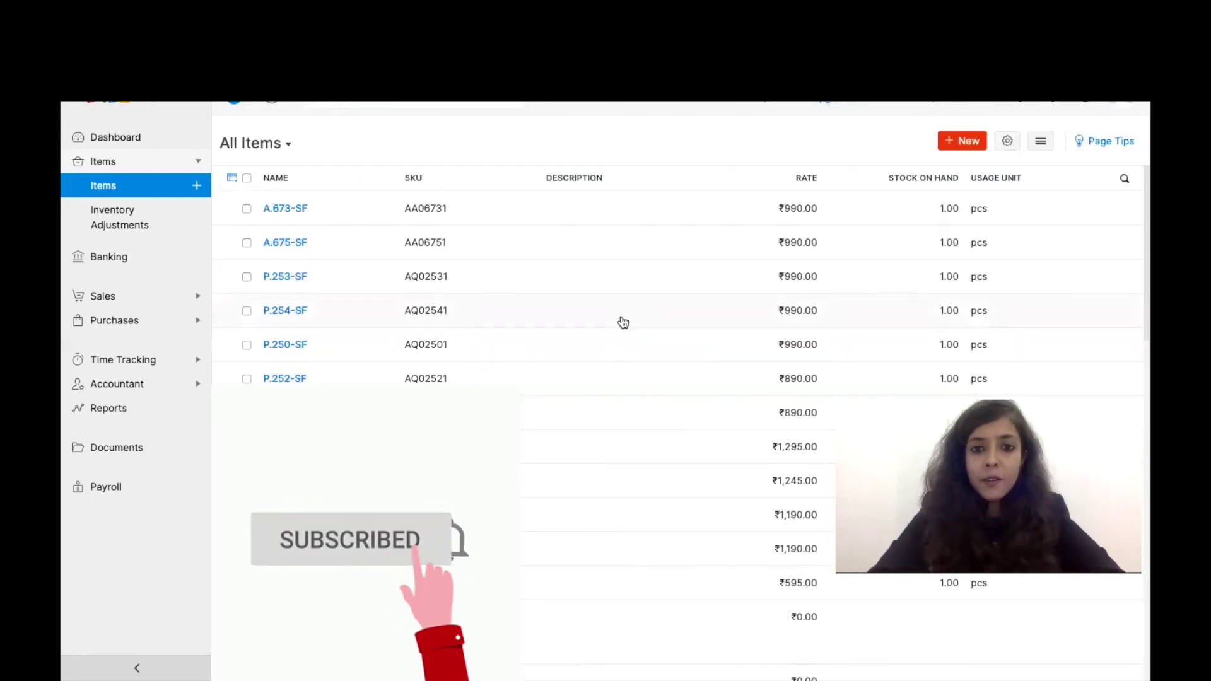
# Step: Open the imported item A.673-SF and examine its sales, purchase and inventory details in the edit form without saving
pyautogui.click(785, 218)
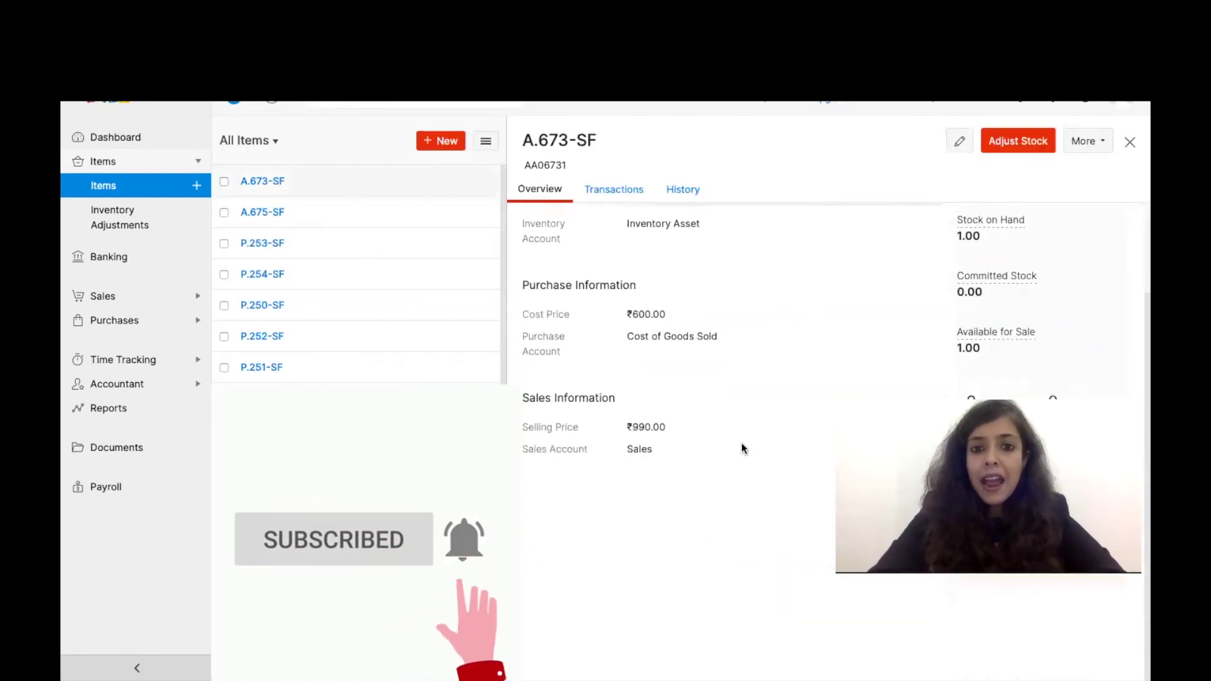
pyautogui.click(961, 150)
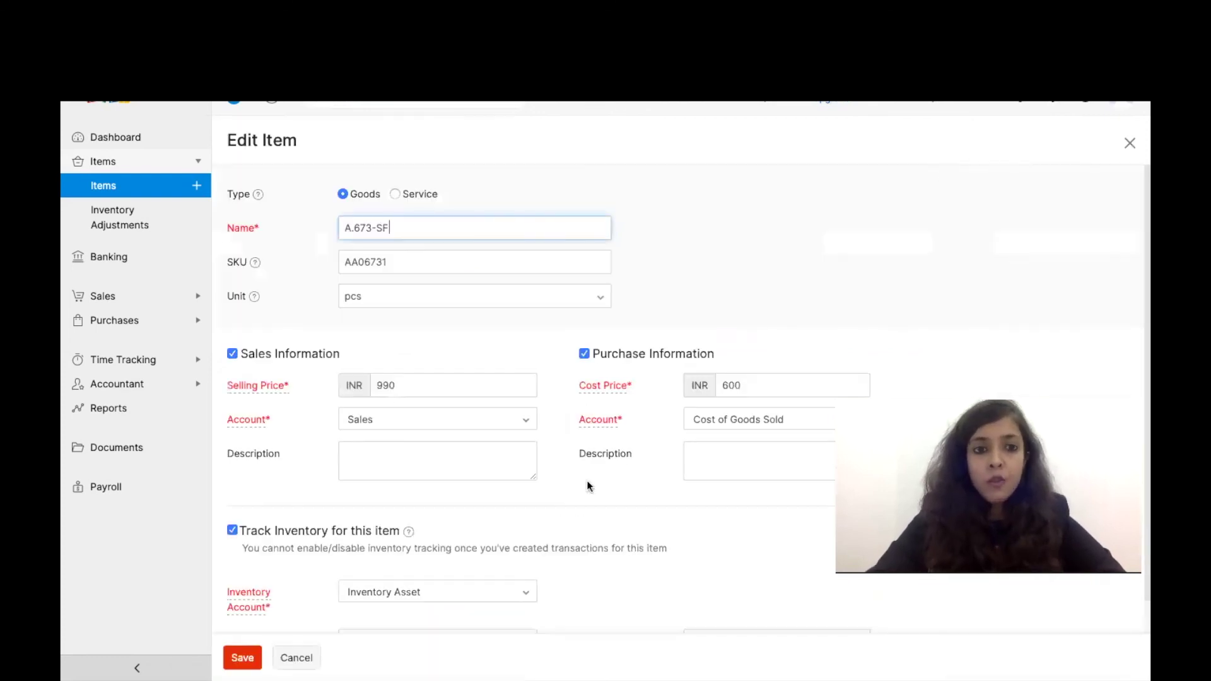
pyautogui.scroll(-3, 586, 478)
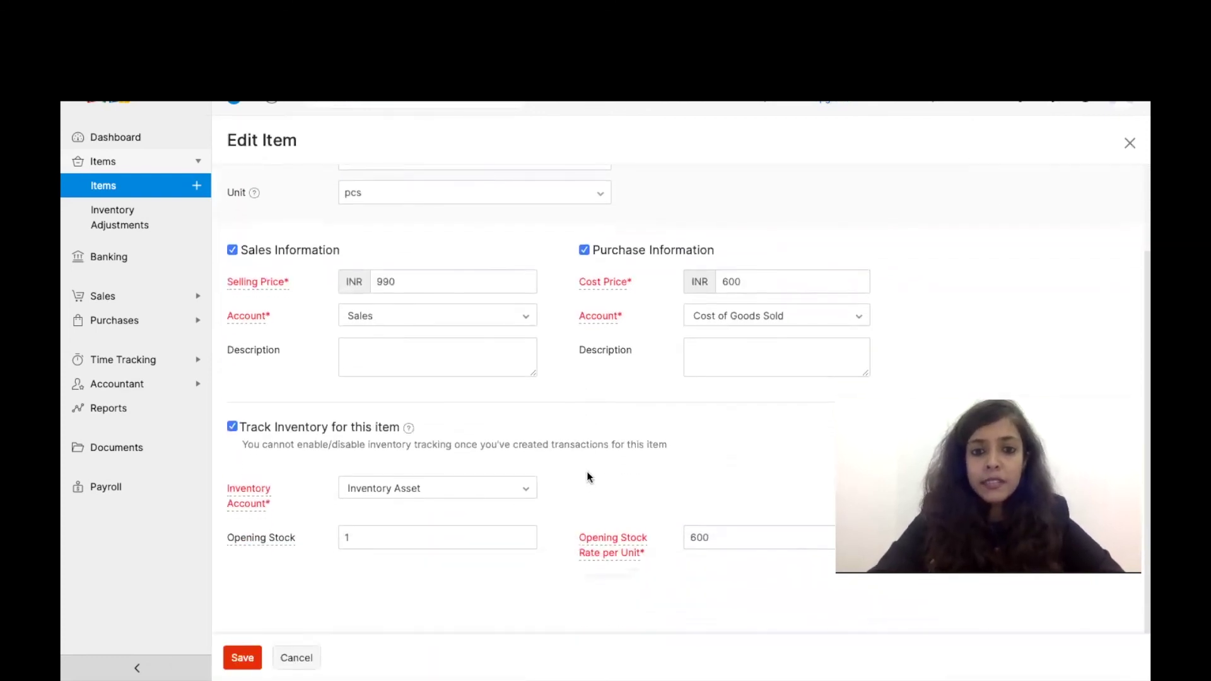
pyautogui.click(298, 657)
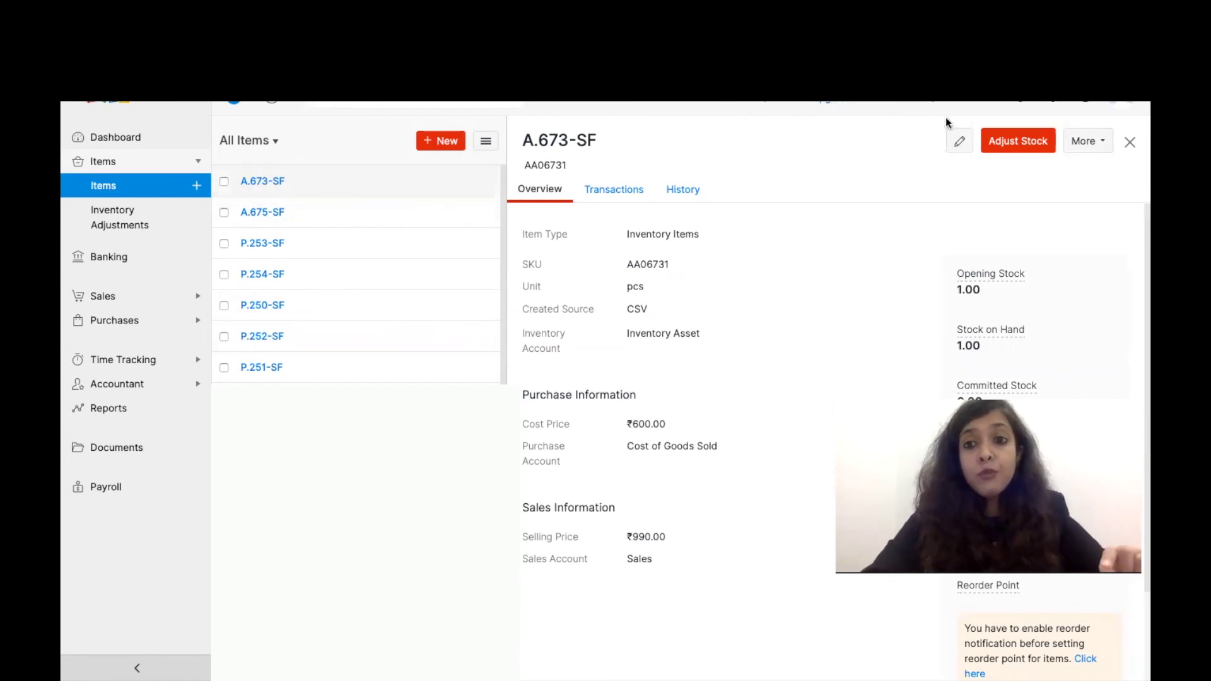
# Step: Set the opening stock and the opening stock rate per unit of item A.673-SF to 0 and save
pyautogui.click(961, 144)
pyautogui.click(423, 541)
pyautogui.press('BackSpace')
pyautogui.press('Tab')
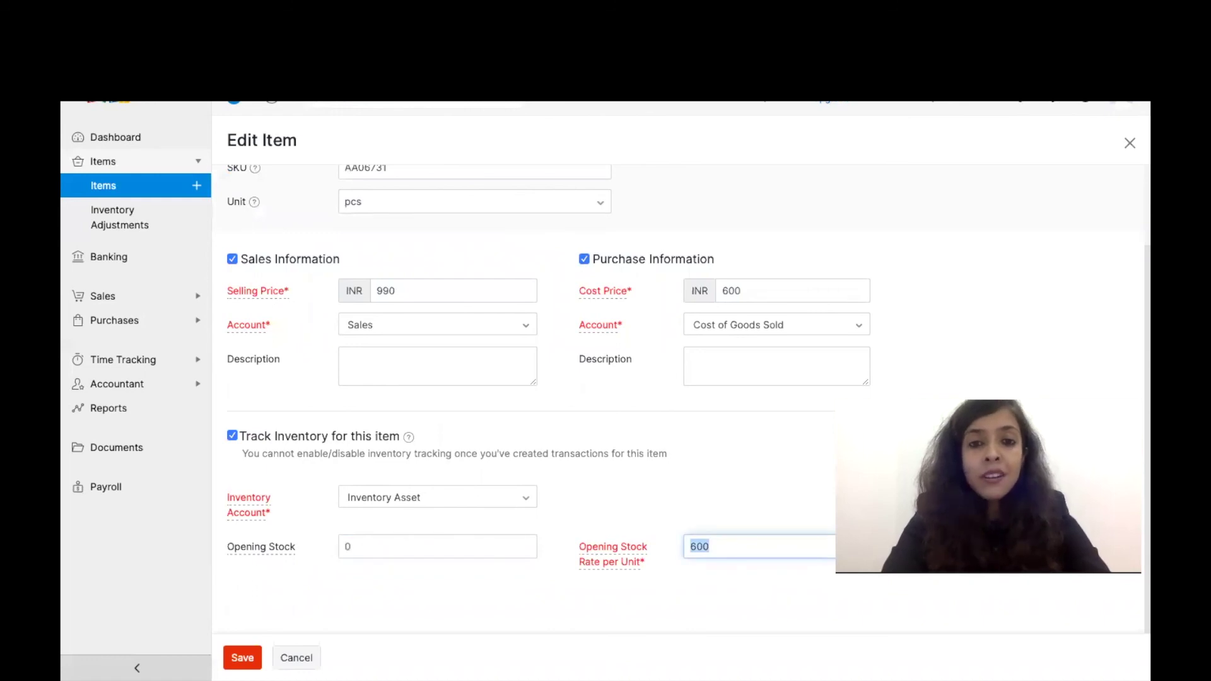
pyautogui.write('0')
pyautogui.click(242, 658)
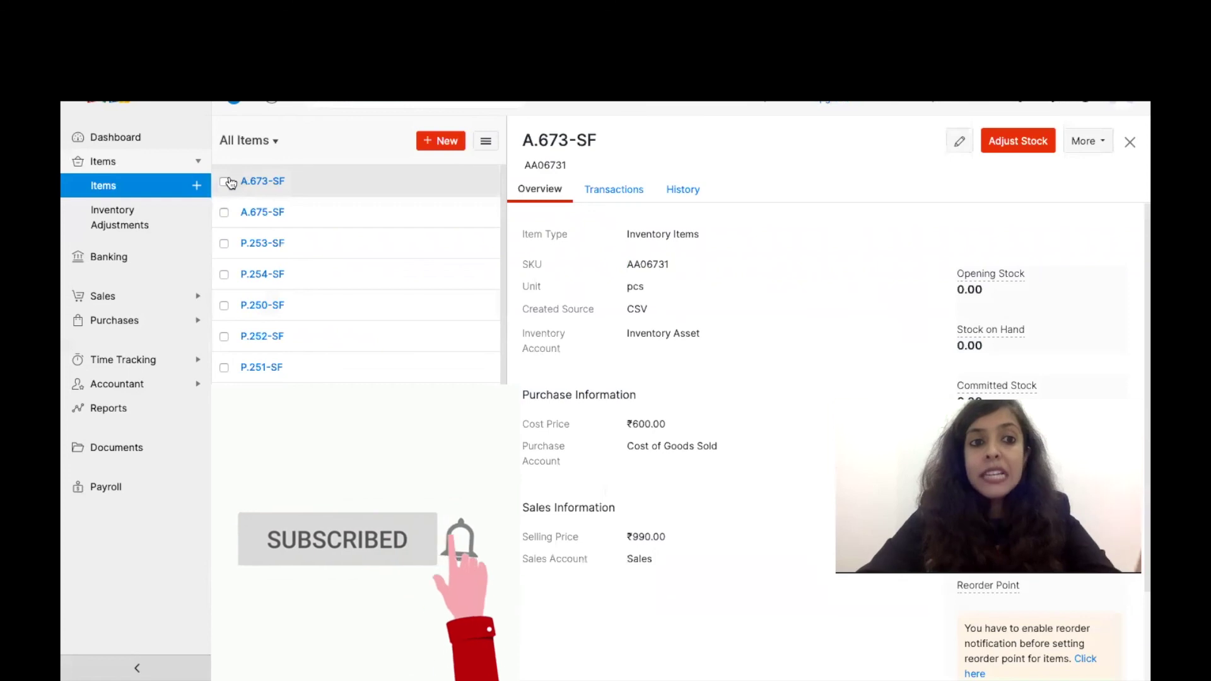
# Step: Delete item A.673-SF from the items list
pyautogui.click(277, 140)
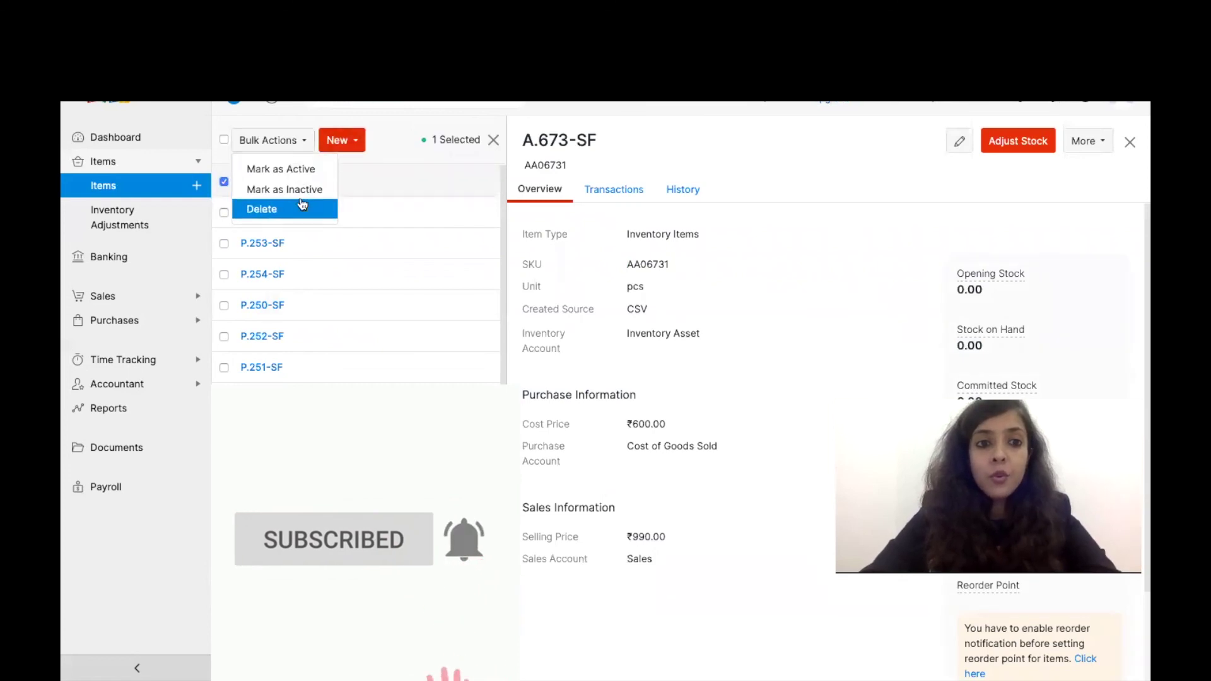
pyautogui.click(299, 207)
pyautogui.click(499, 117)
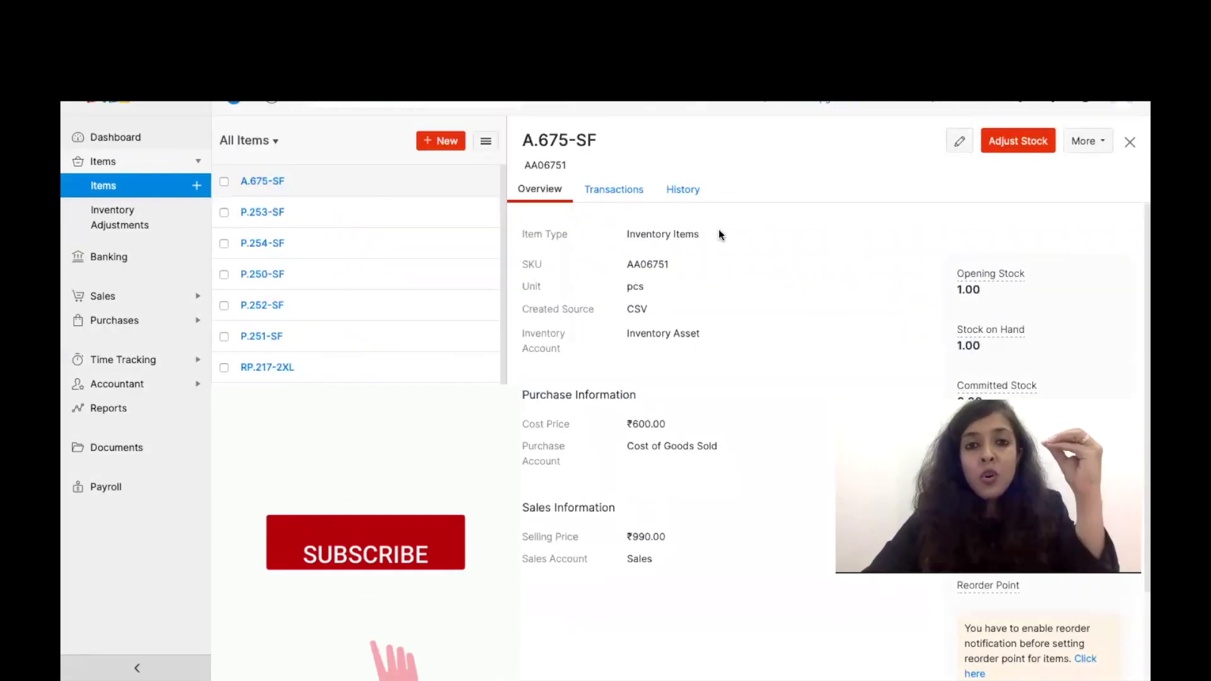